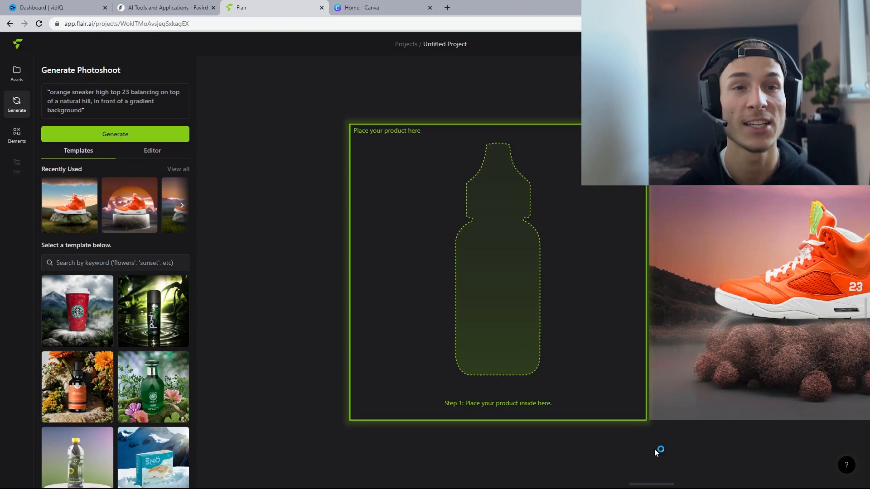
scroll(136, 317, "down", 3)
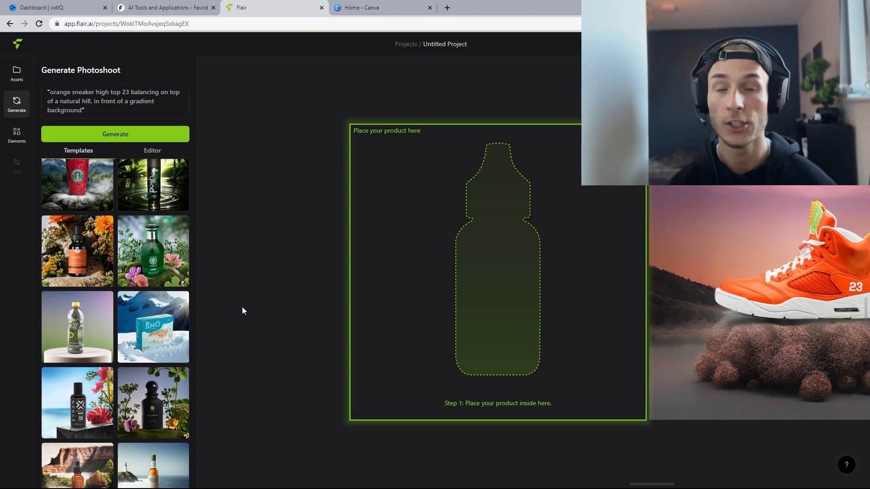
left_click(16, 73)
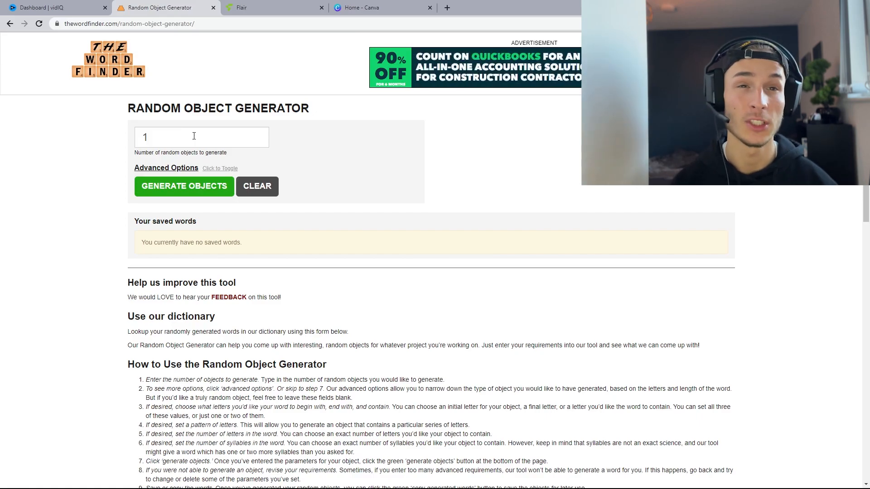
Step: Generate random object ideas with the Random Object Generator, setting the number of objects to 3
left_click_drag(193, 136, 132, 144)
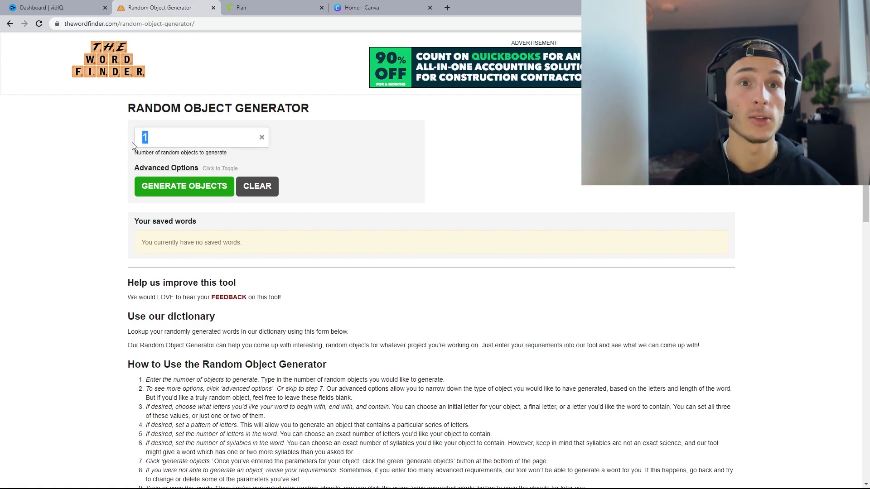
type("3")
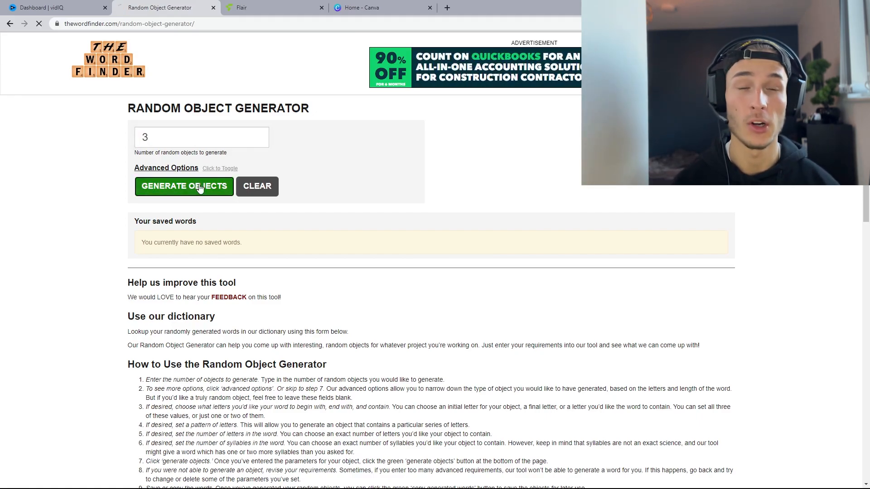
left_click(207, 188)
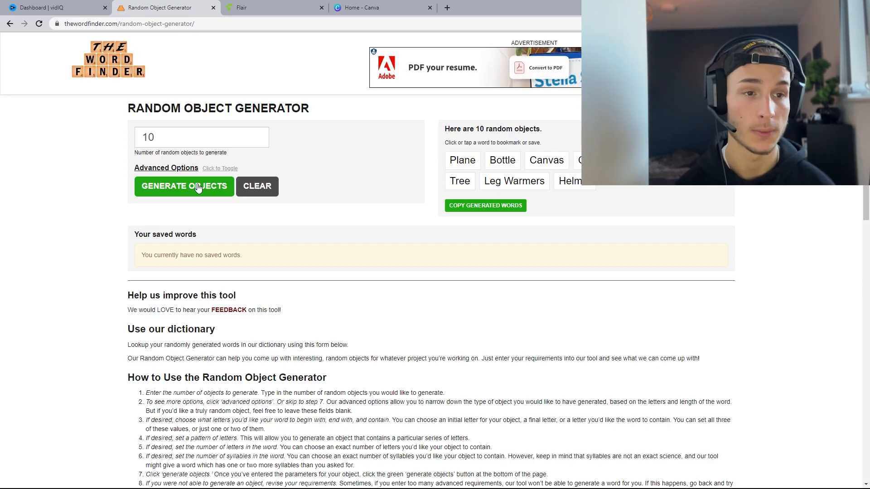
left_click(198, 188)
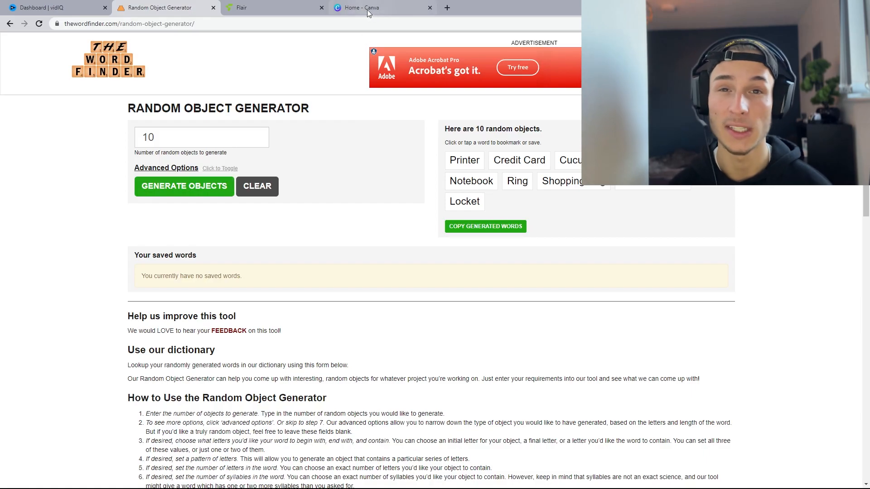
Step: Open a new tab and browse Google image results for cap PNG images
left_click(447, 8)
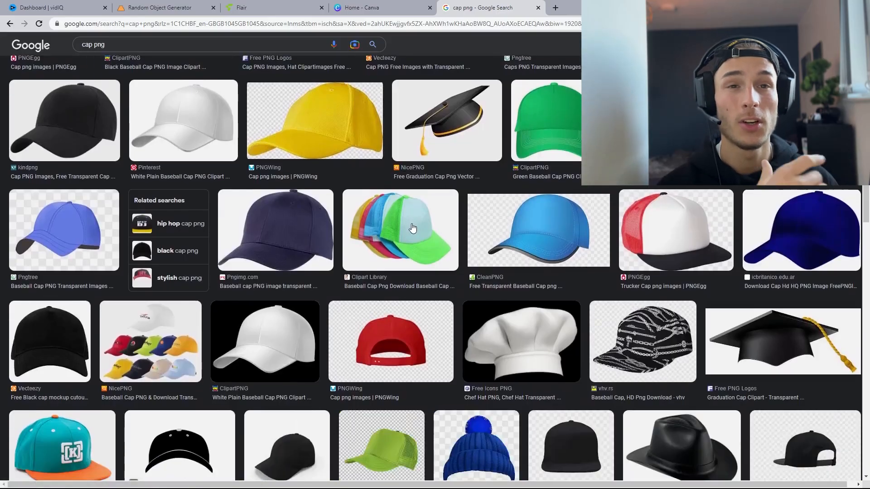
scroll(412, 228, "down", 15)
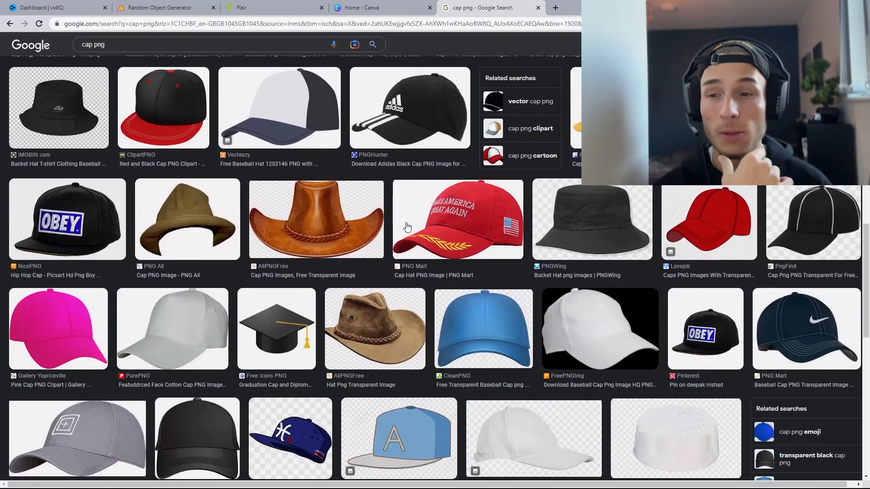
scroll(406, 227, "down", 12)
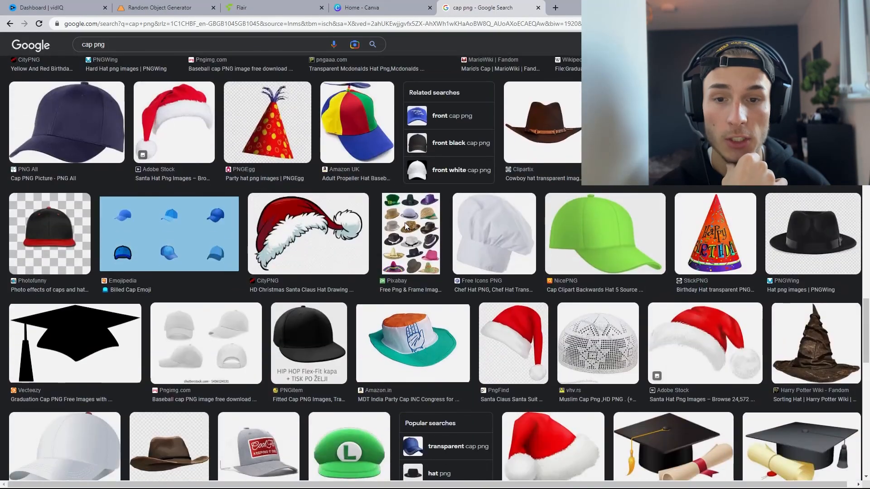
scroll(405, 225, "down", 4)
scroll(406, 228, "down", 4)
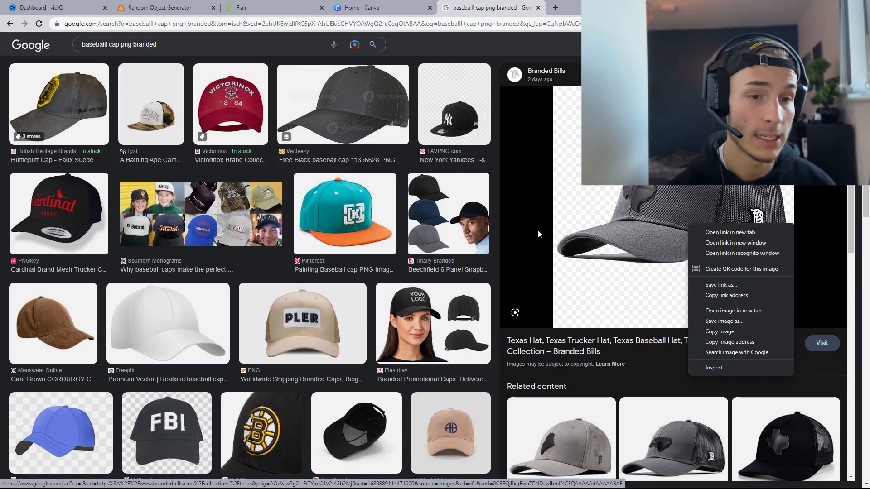
Step: Save the gray Texas baseball cap image from the results to the Downloads folder
left_click(649, 370)
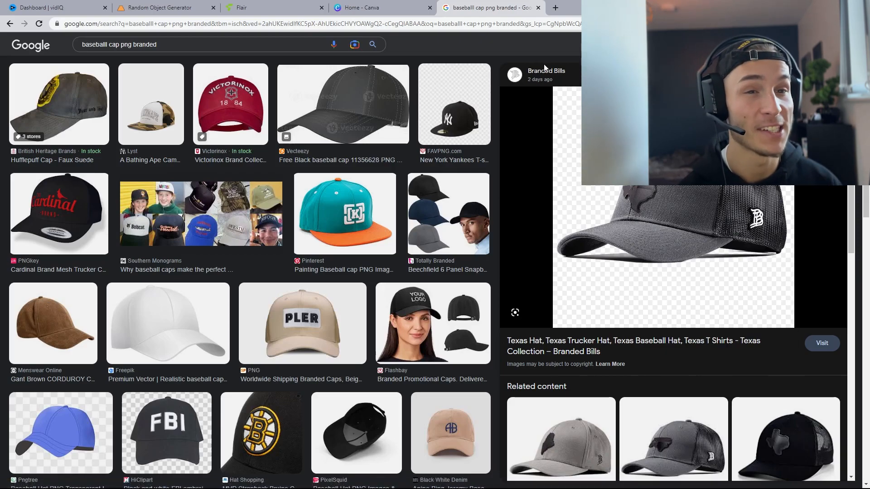
right_click(644, 175)
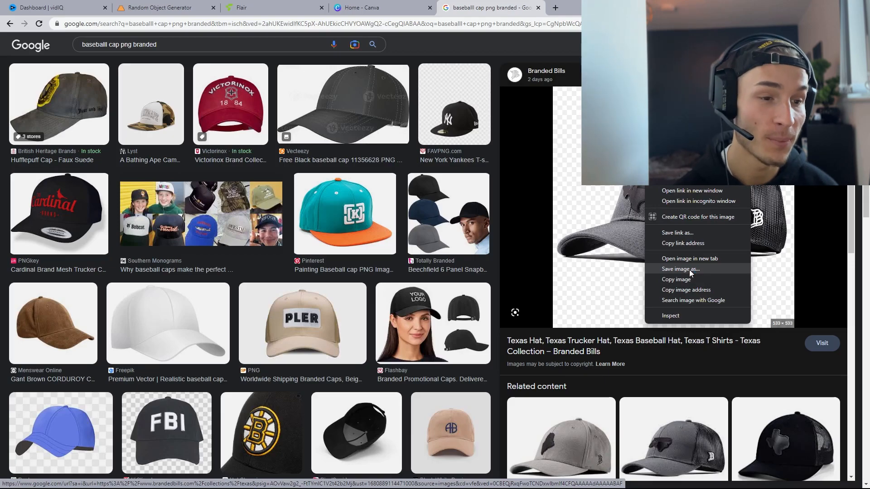
left_click(690, 270)
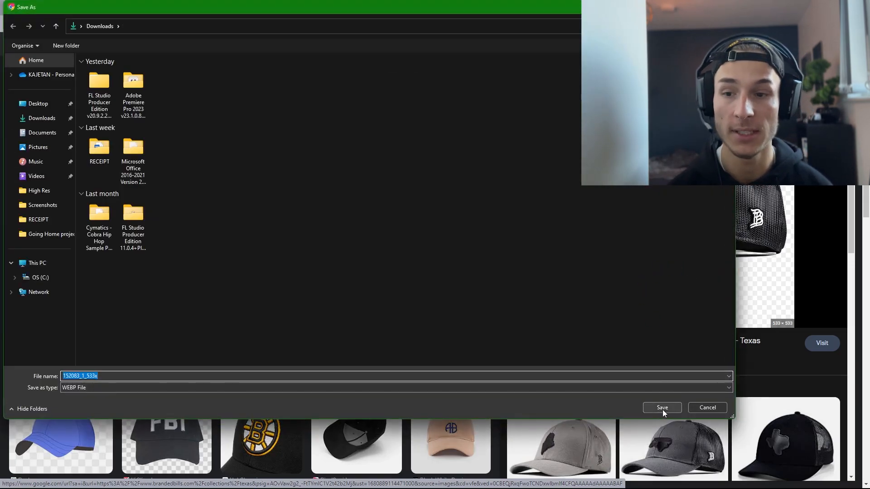
left_click(663, 408)
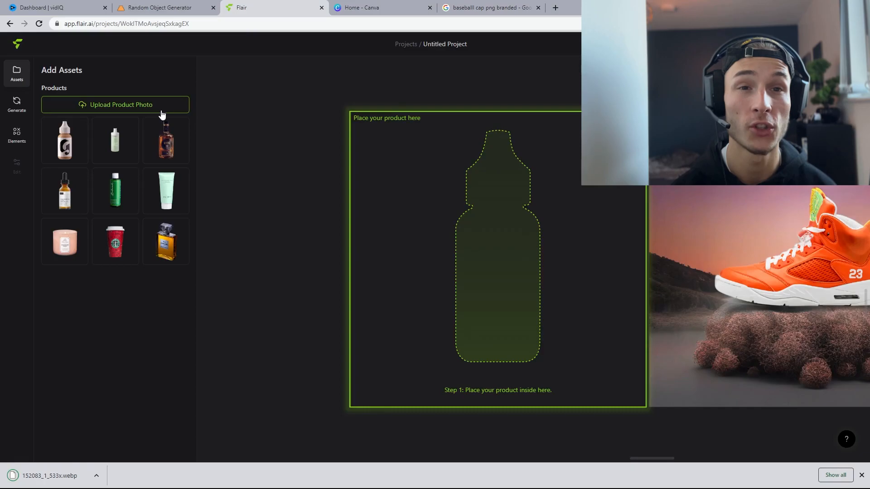
Step: Upload the saved cap image as a product photo, skipping background removal
left_click(130, 105)
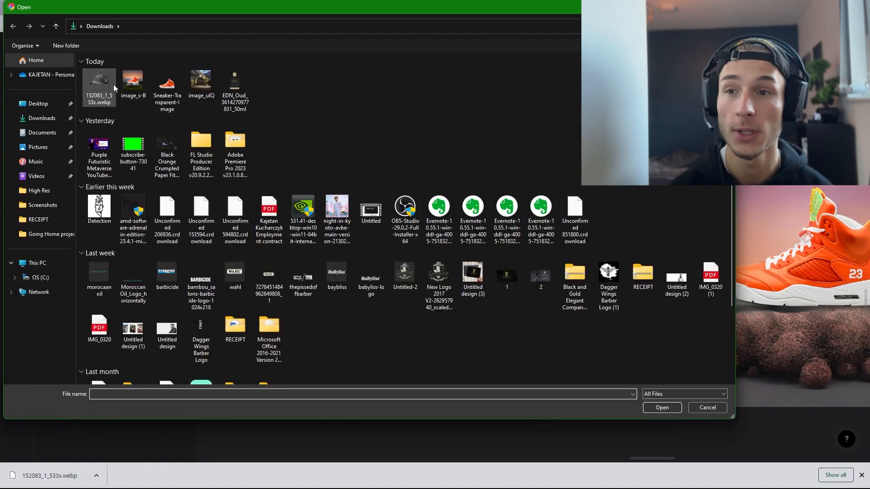
double_click(114, 84)
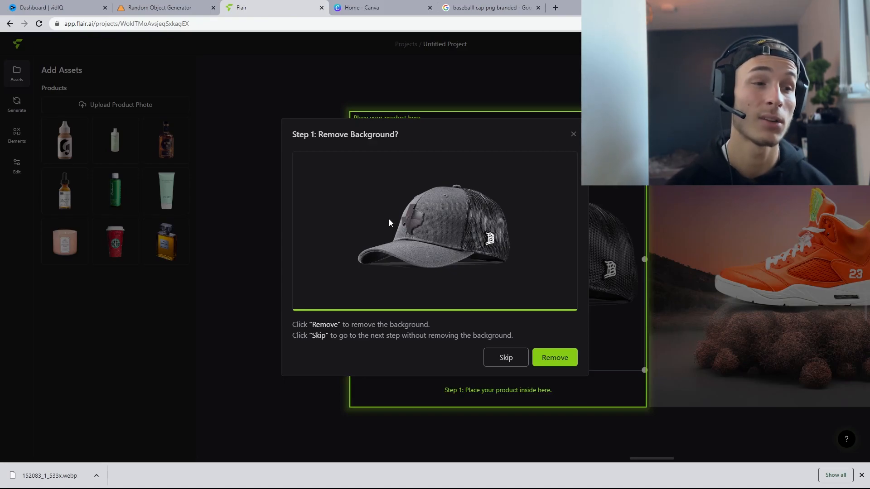
left_click(506, 358)
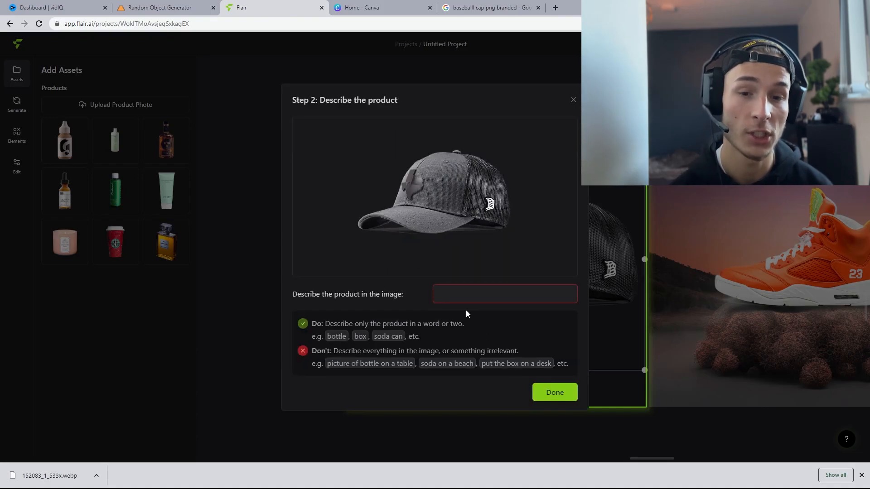
Step: Describe the uploaded product as "baseball cap, hat, cap, texas" and finish adding it
left_click(470, 291)
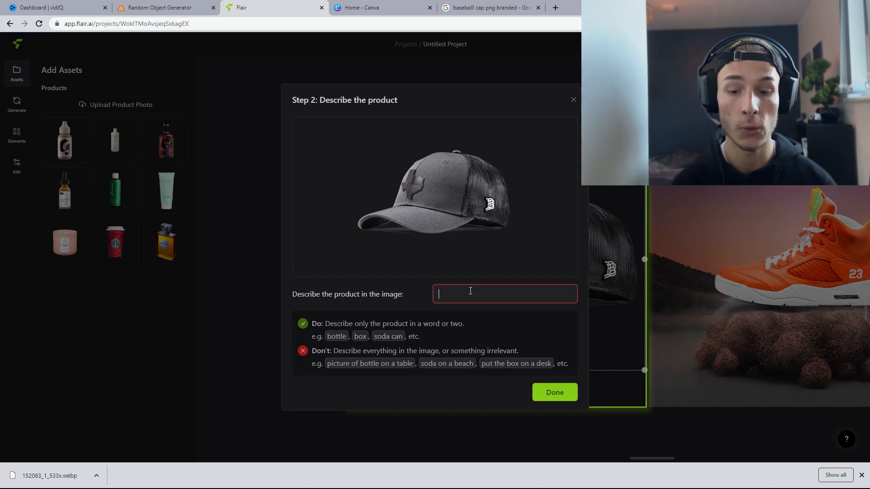
type("baseball cap, hat, cap,")
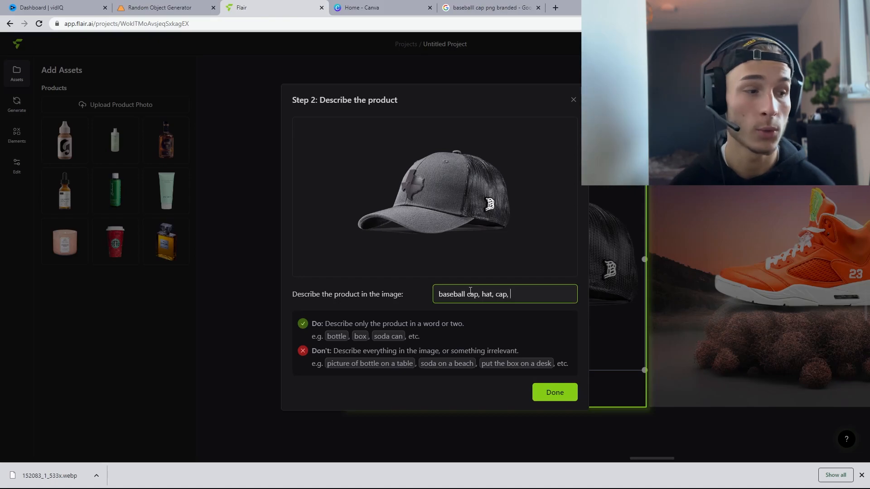
type("texas")
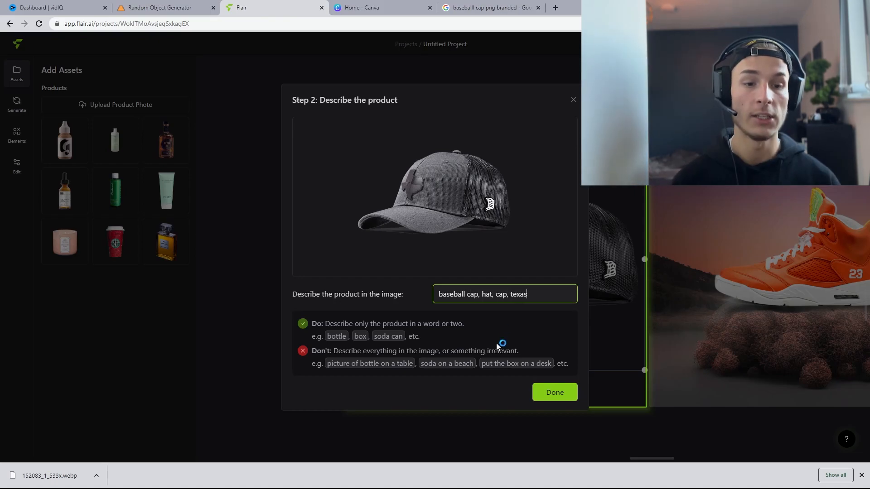
left_click(548, 389)
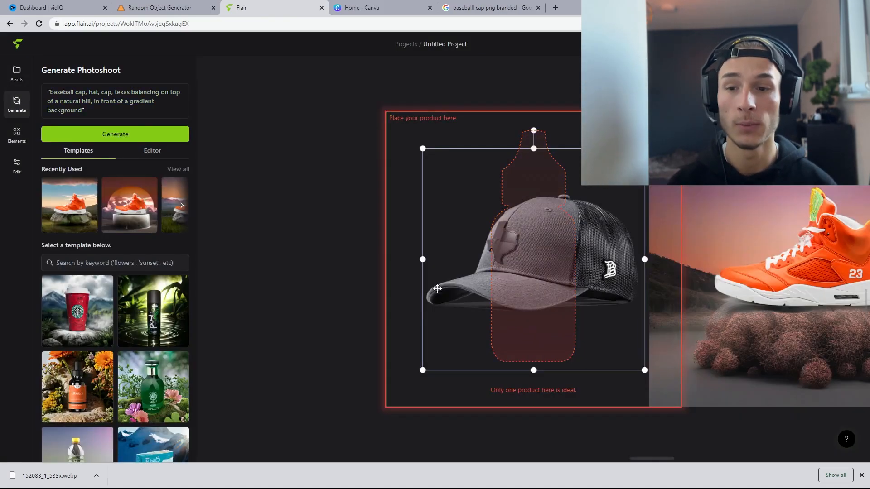
Step: Move the cap image slightly left inside the product placement frame and return to photoshoot generation
left_click_drag(584, 247, 573, 246)
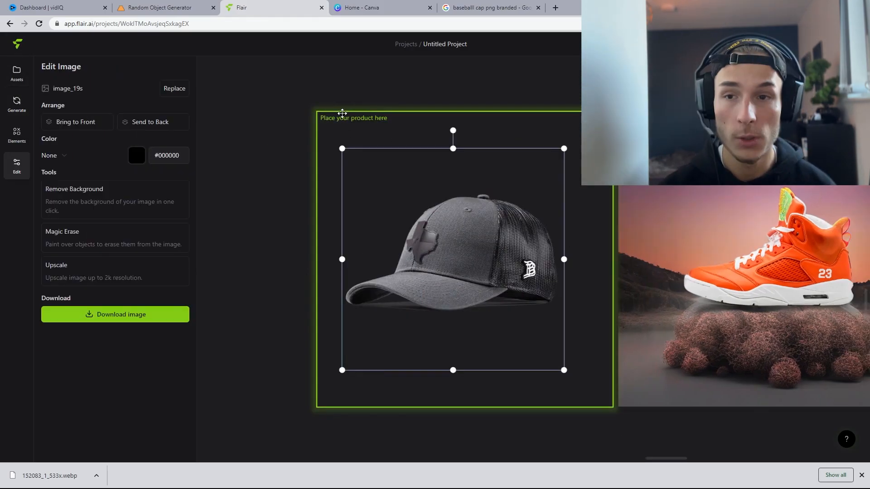
left_click(15, 78)
left_click(13, 104)
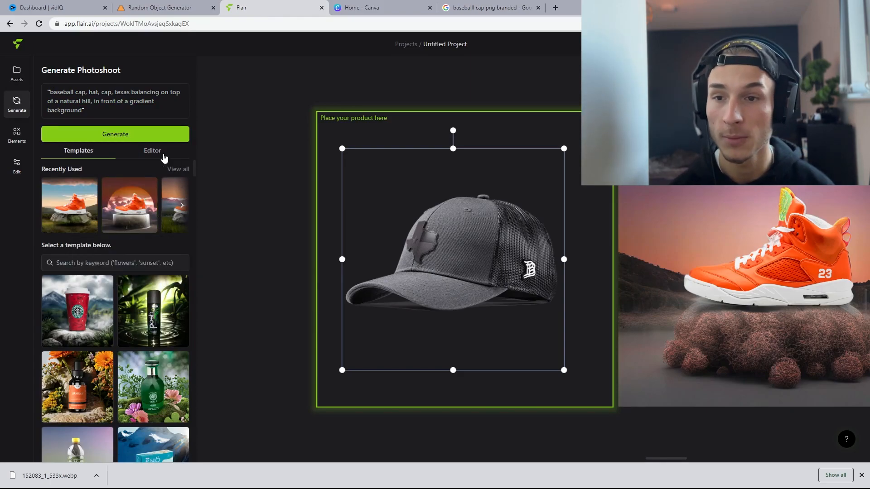
Step: Apply the template placing the product on a rocky cliff in front of the ocean and blue skies, and generate the photoshoot
scroll(125, 234, "down", 10)
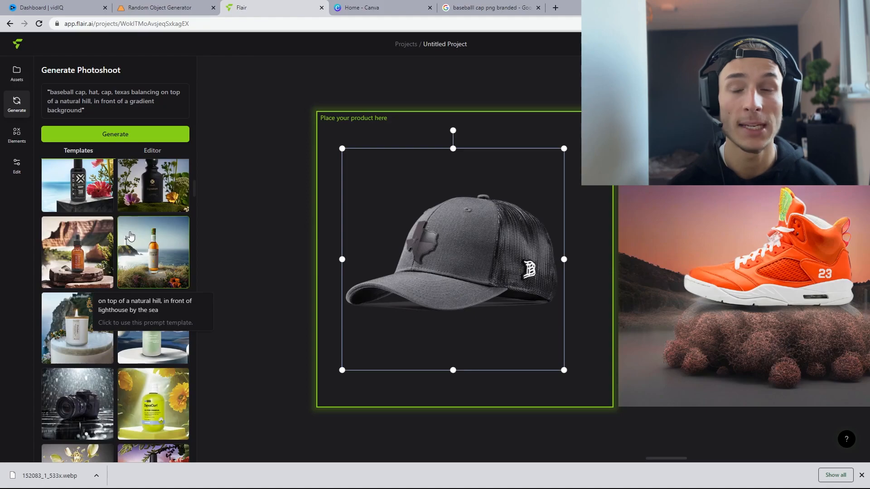
scroll(130, 236, "down", 4)
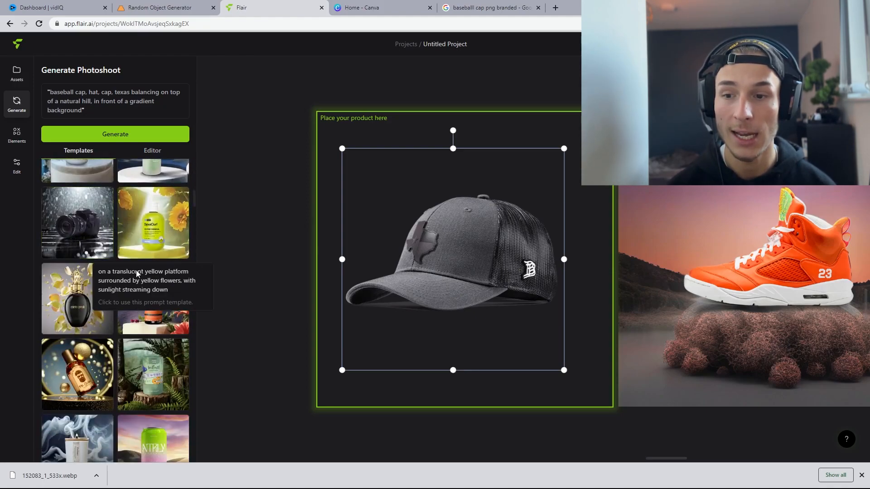
scroll(134, 269, "down", 7)
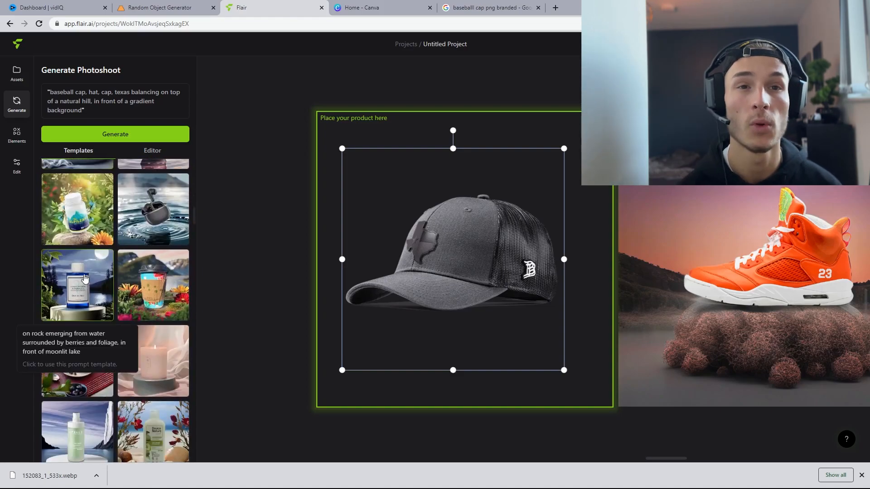
scroll(101, 281, "down", 3)
scroll(93, 299, "up", 7)
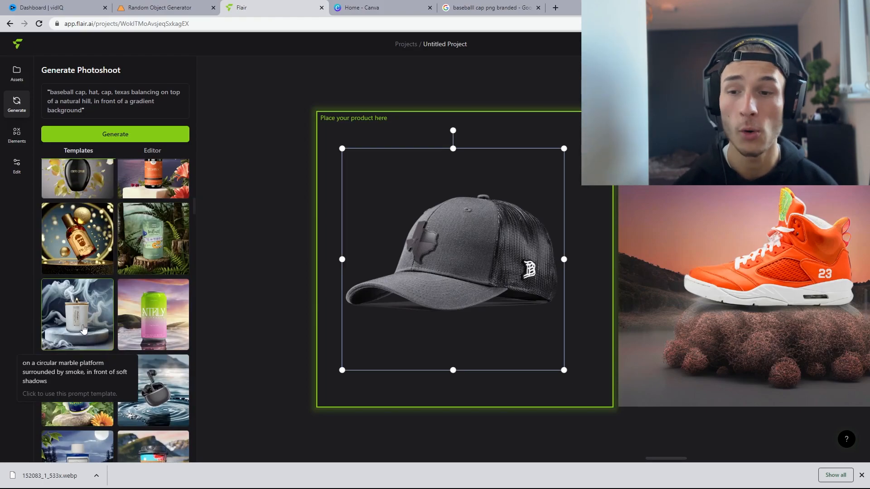
scroll(86, 334, "down", 10)
scroll(88, 335, "down", 3)
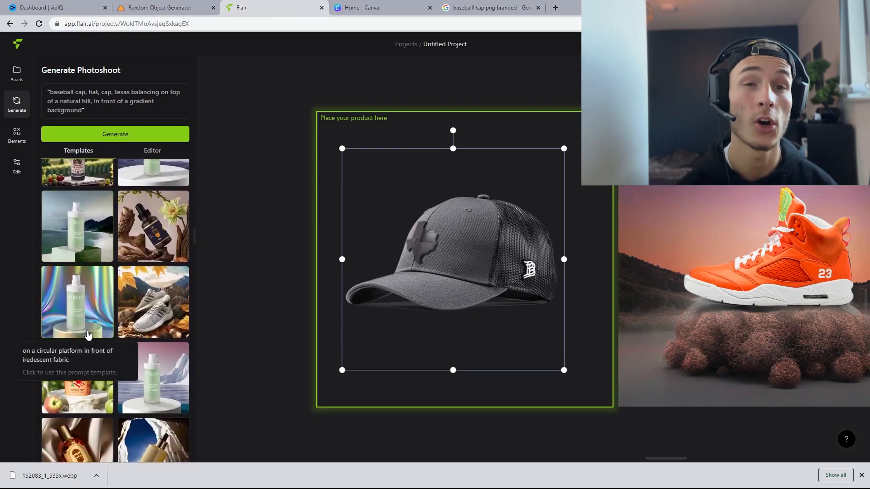
scroll(53, 255, "down", 4)
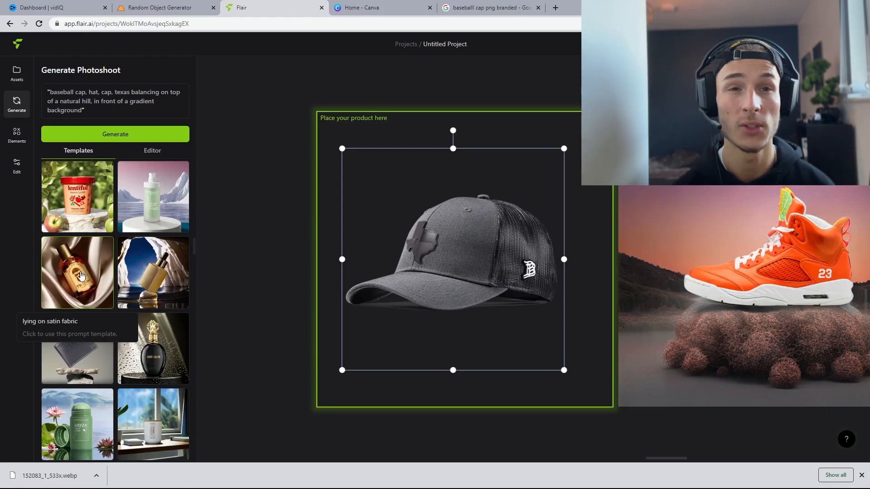
scroll(81, 274, "down", 4)
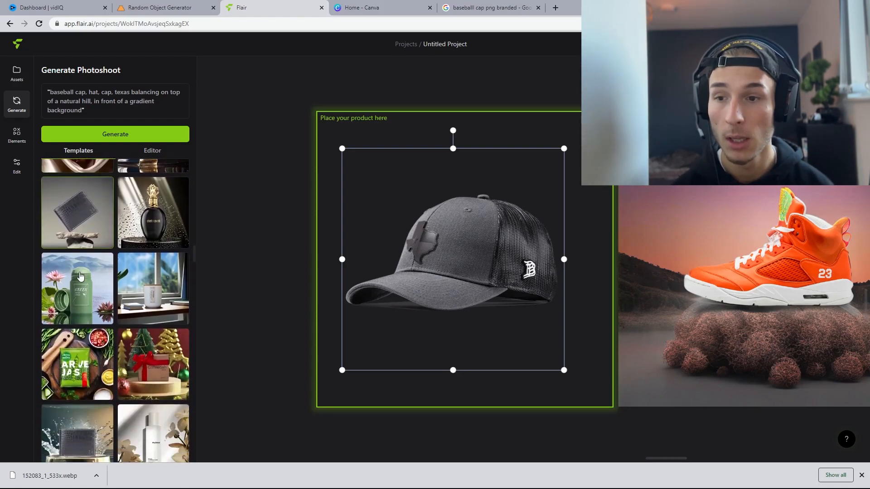
scroll(81, 272, "down", 5)
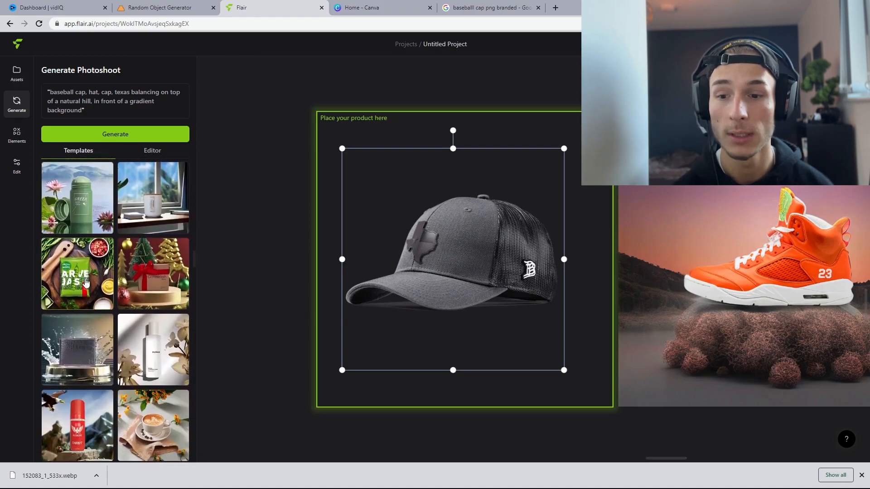
scroll(94, 290, "down", 2)
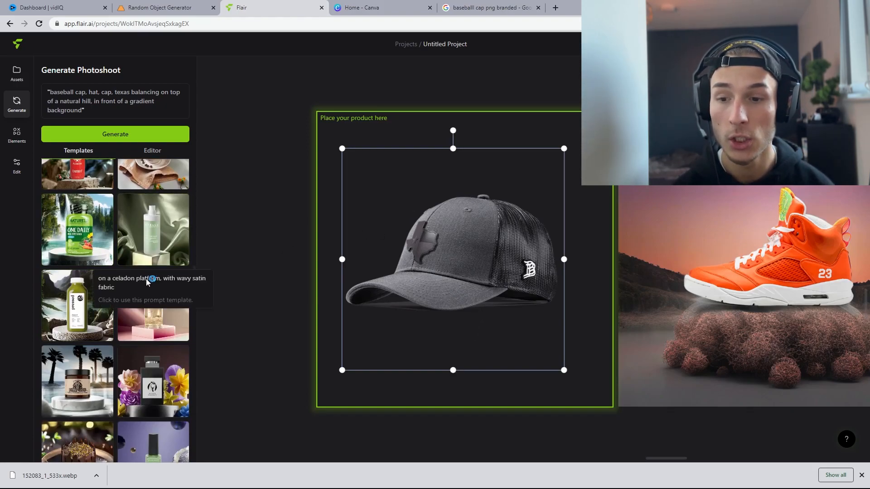
scroll(147, 280, "down", 3)
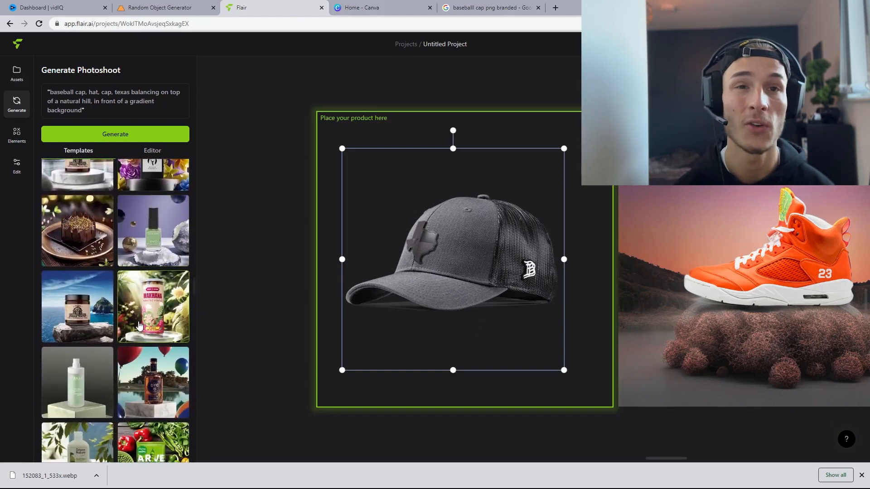
scroll(138, 323, "down", 1)
left_click(105, 274)
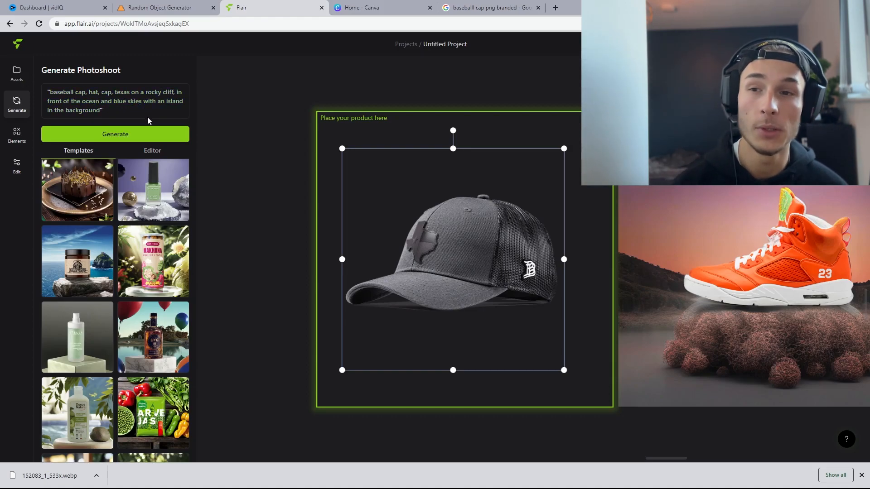
left_click(154, 131)
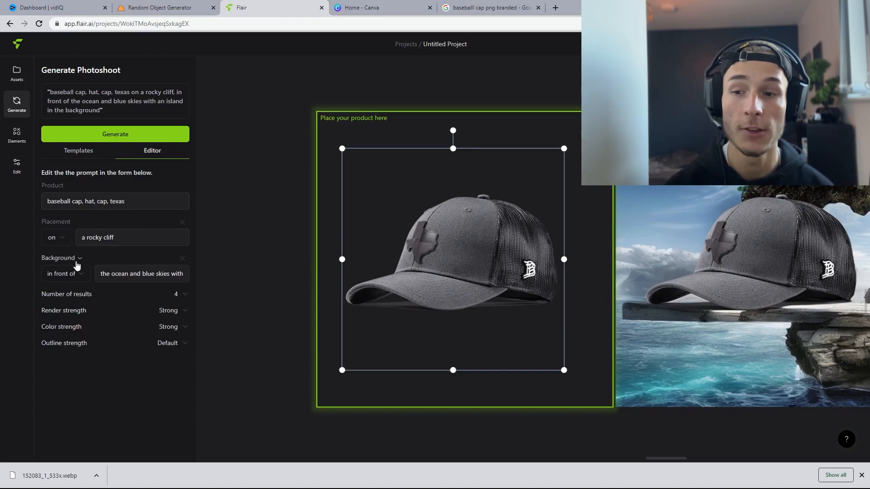
Step: Review the result-count and render-strength options and browse the generated cliff photoshoot results
left_click(180, 294)
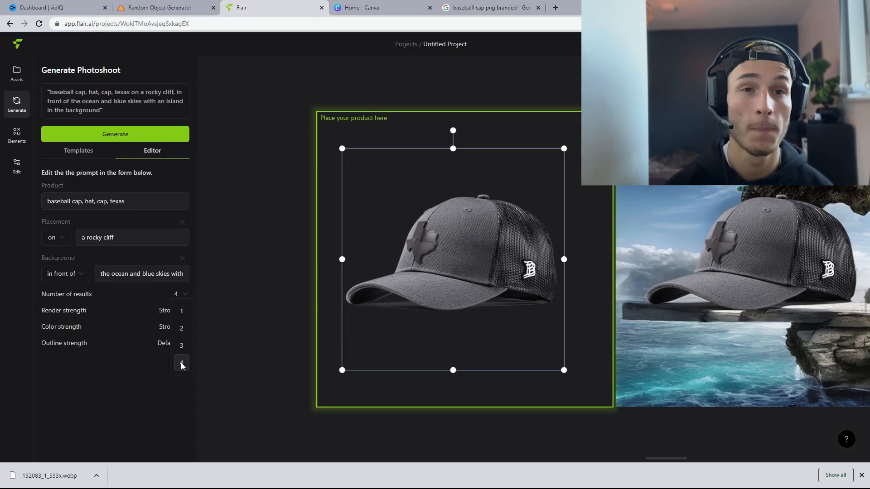
left_click(176, 364)
left_click(168, 311)
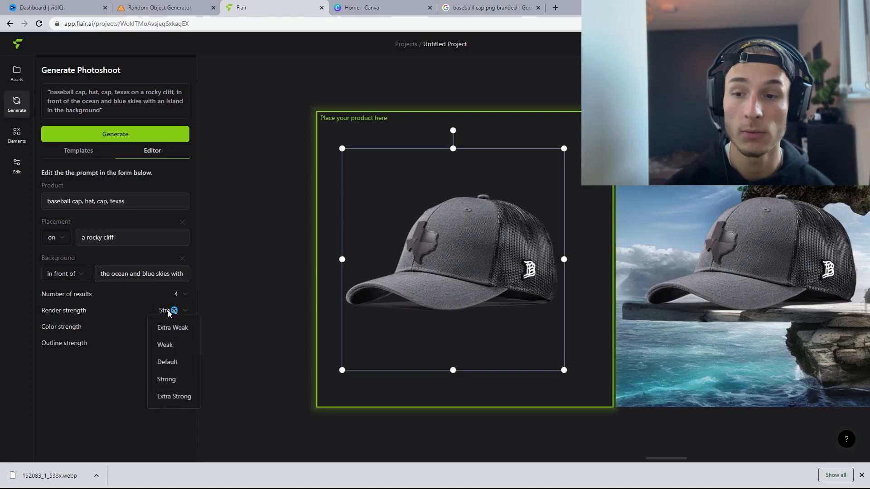
left_click(101, 375)
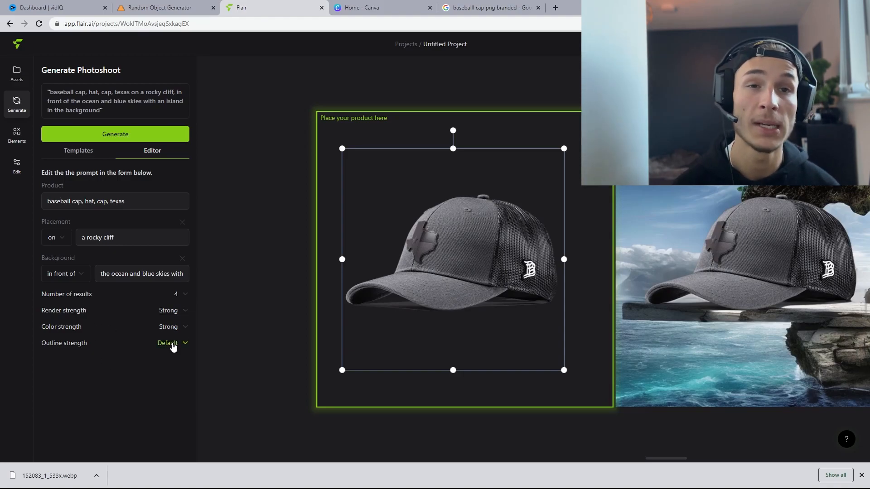
scroll(766, 436, "right", 6)
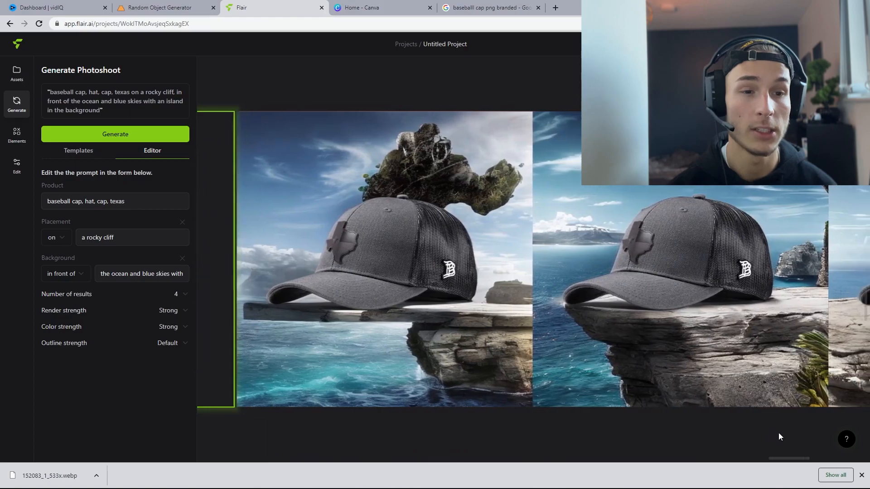
scroll(793, 433, "right", 6)
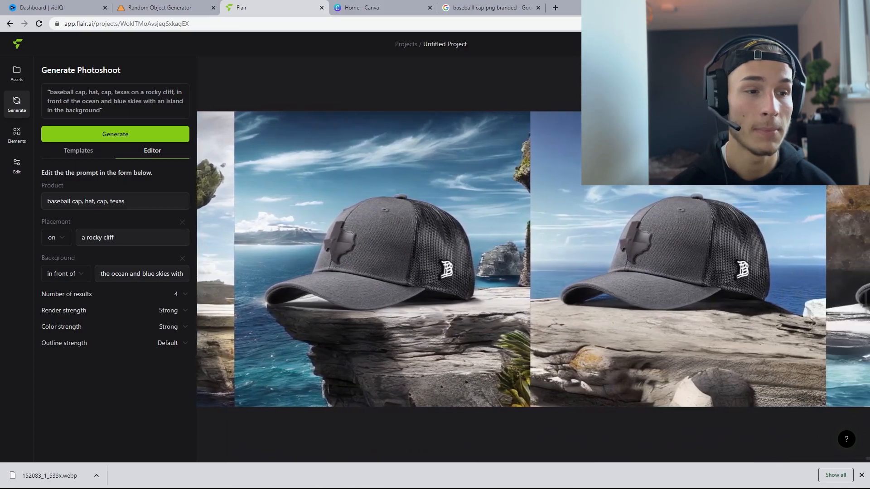
Step: Change the product placement from the rocky cliff to a marble surface
left_click(142, 240)
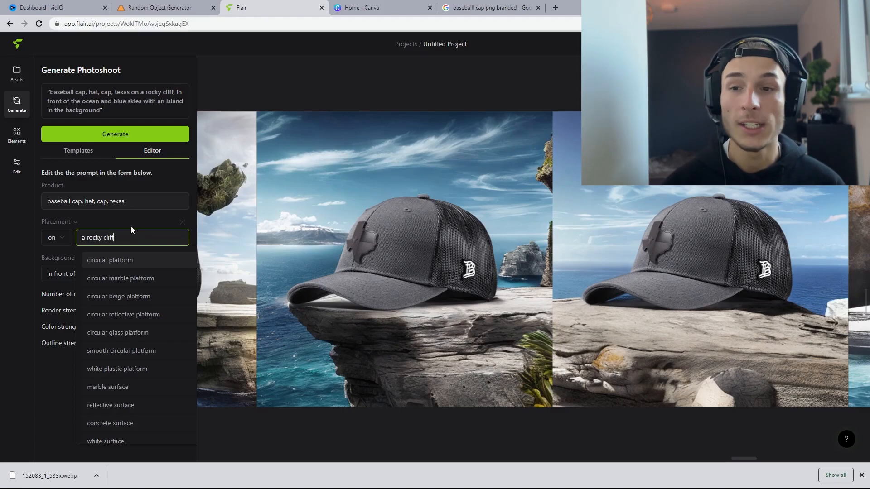
left_click(145, 218)
left_click(144, 238)
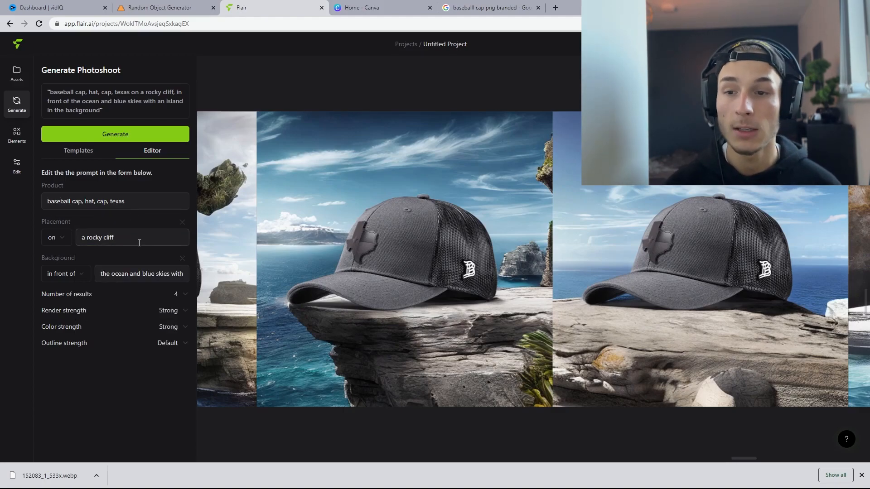
scroll(127, 295, "down", 3)
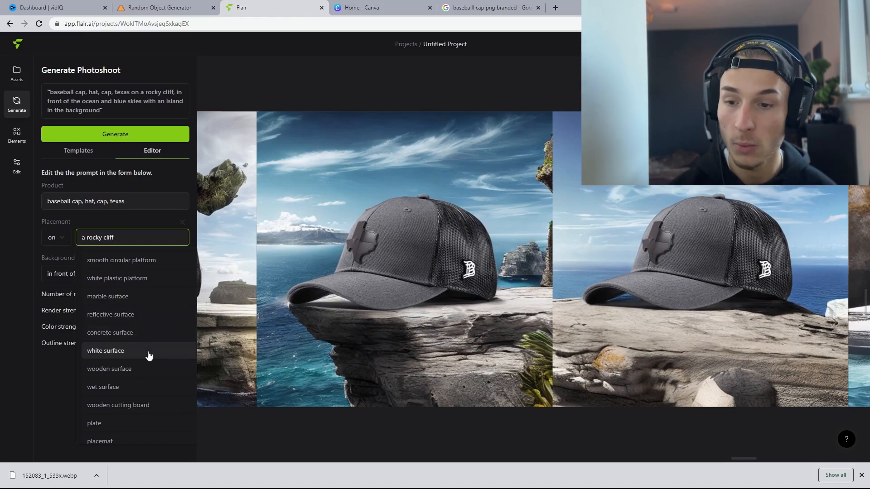
scroll(148, 371, "down", 3)
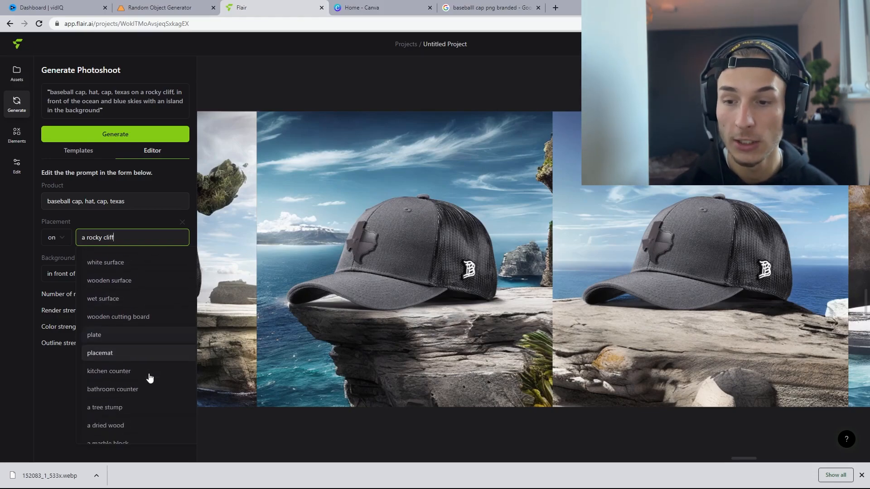
scroll(150, 378, "down", 5)
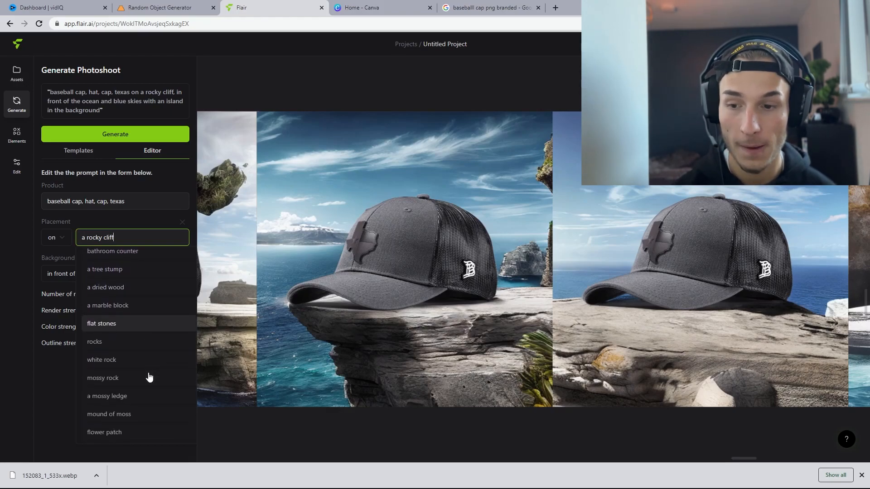
scroll(146, 377, "up", 5)
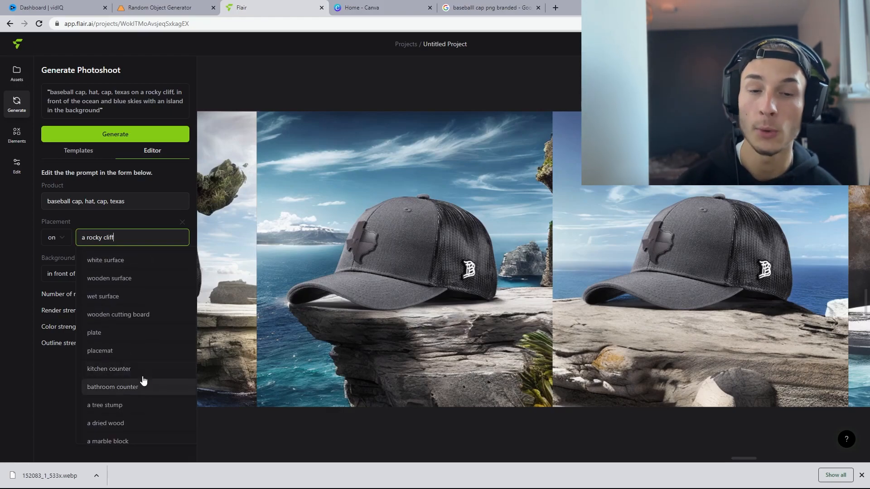
scroll(125, 375, "up", 8)
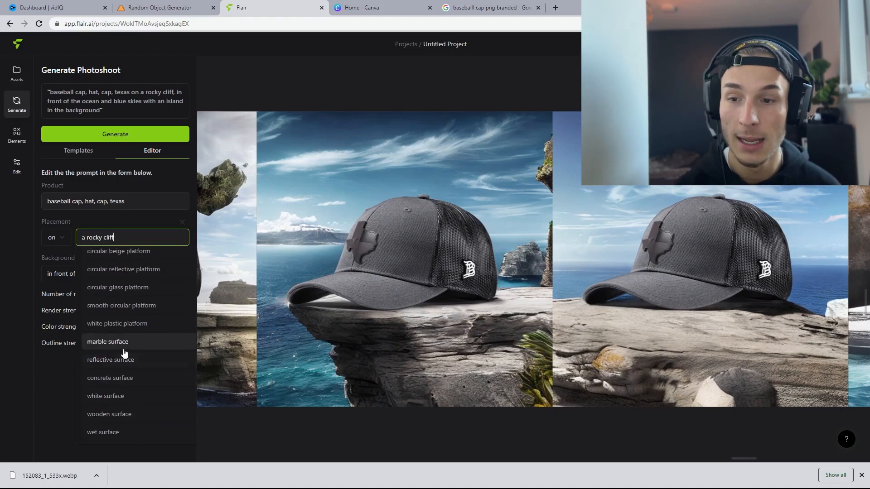
left_click(130, 391)
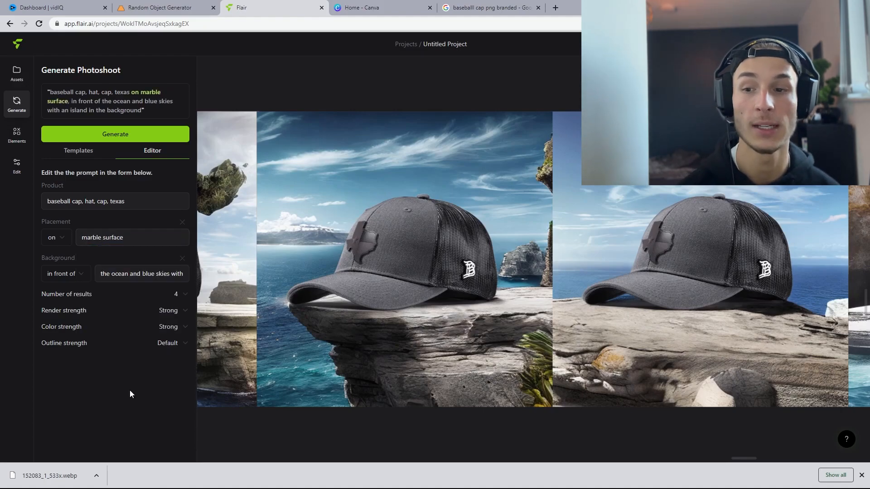
Step: Set the background to sunlight streaming down and generate a new photoshoot
left_click(158, 274)
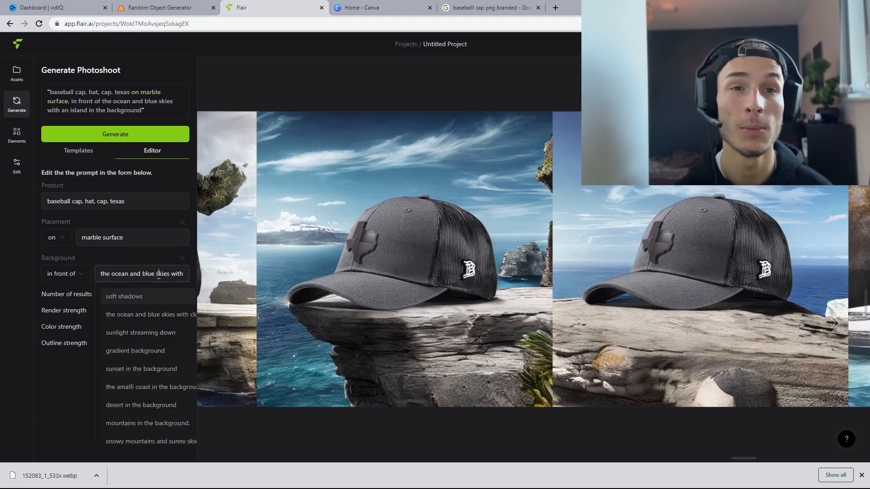
left_click(162, 338)
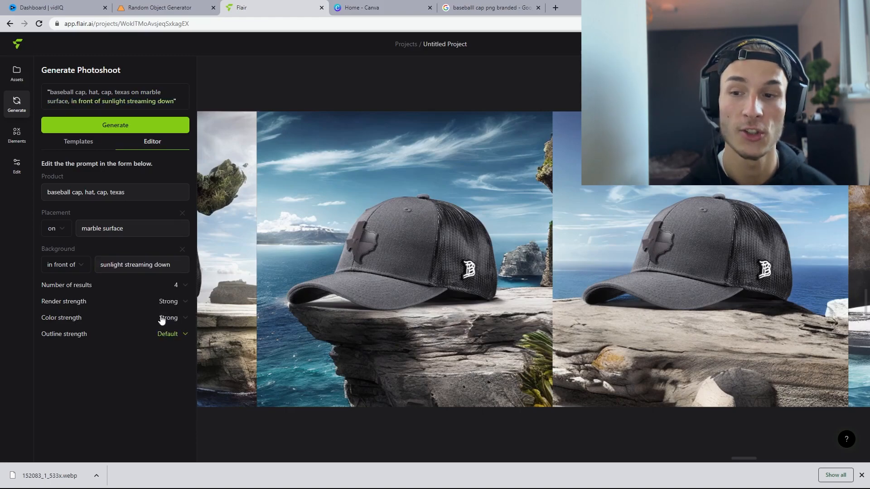
left_click(153, 131)
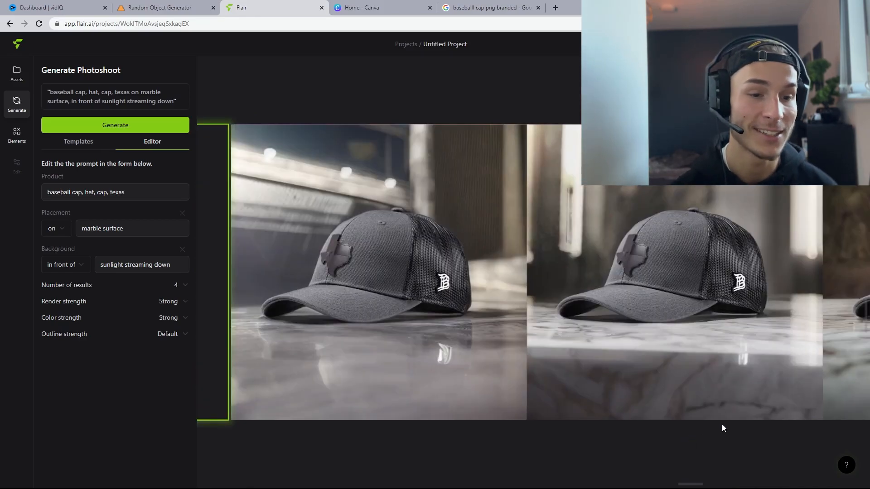
Step: Select the generated marble photo with sunlit trees behind the cap and upscale it
left_click(734, 482)
left_click_drag(733, 484, 768, 473)
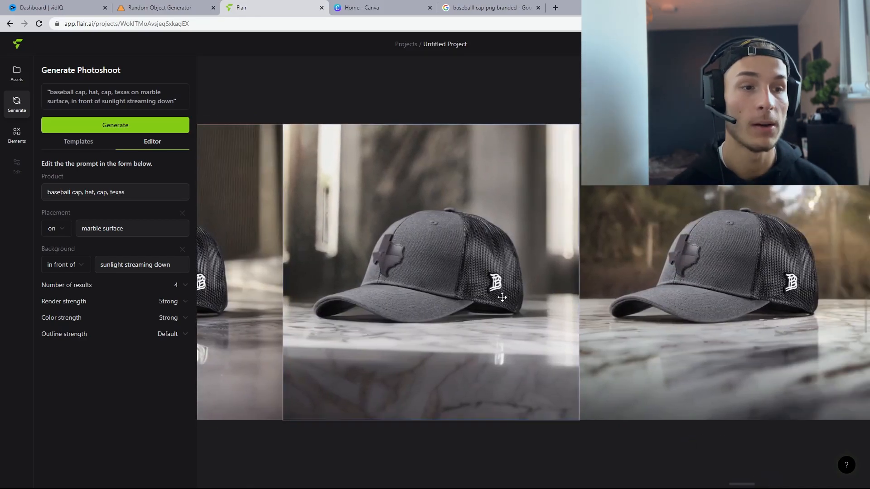
left_click(715, 289)
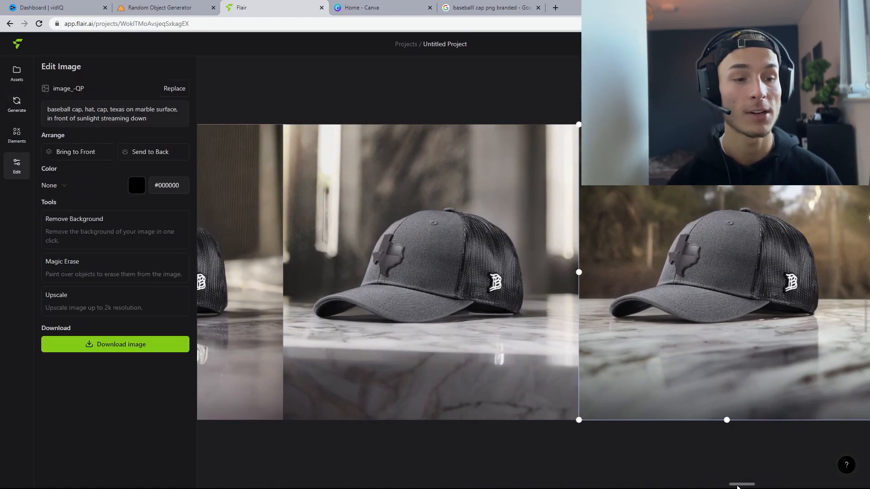
left_click_drag(738, 485, 764, 484)
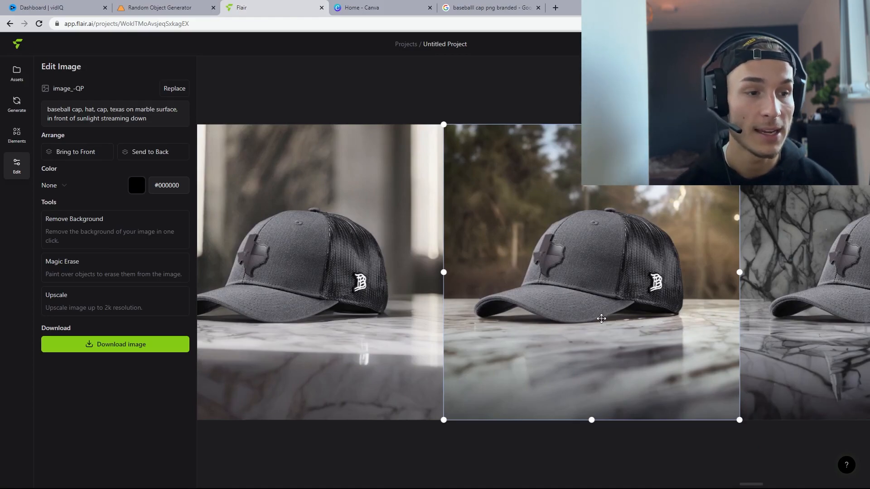
left_click_drag(748, 485, 784, 484)
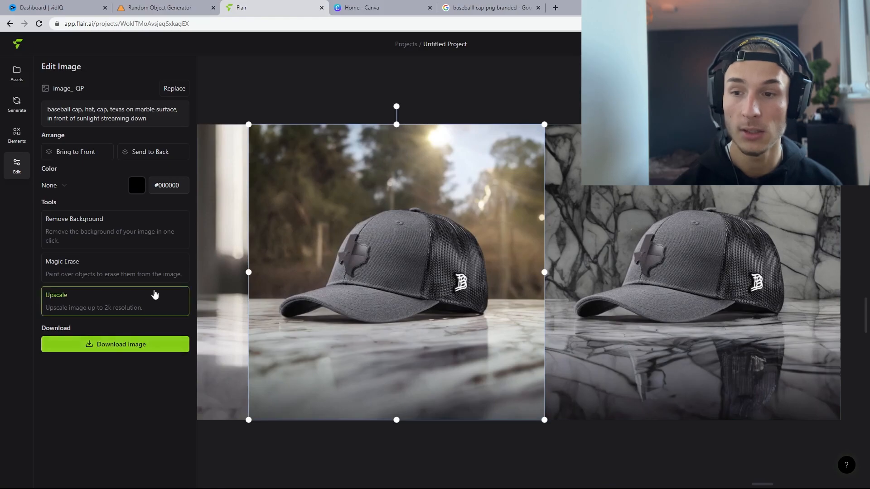
left_click(95, 300)
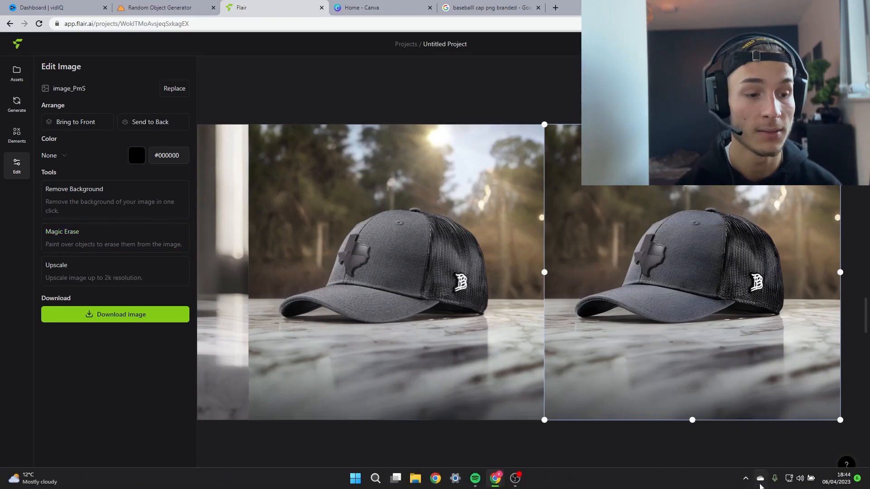
Step: Download the upscaled cap photo and open the downloaded file to view it
left_click_drag(758, 486, 767, 485)
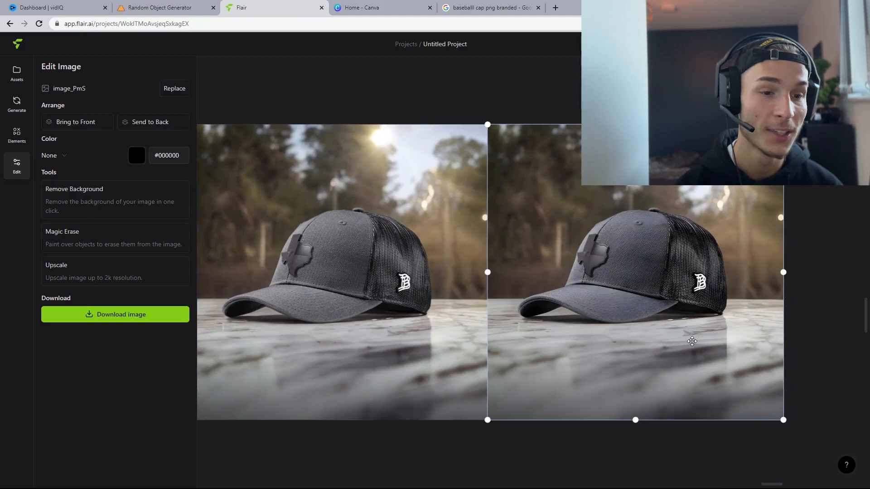
left_click(116, 316)
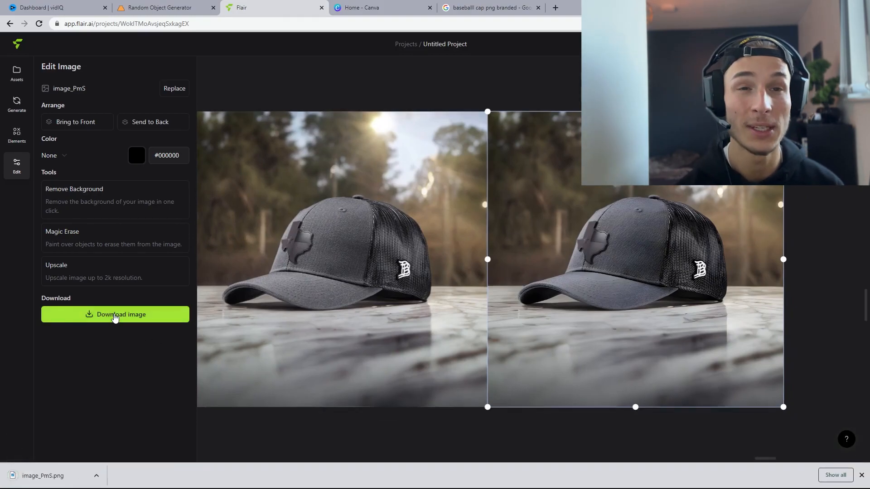
left_click(59, 473)
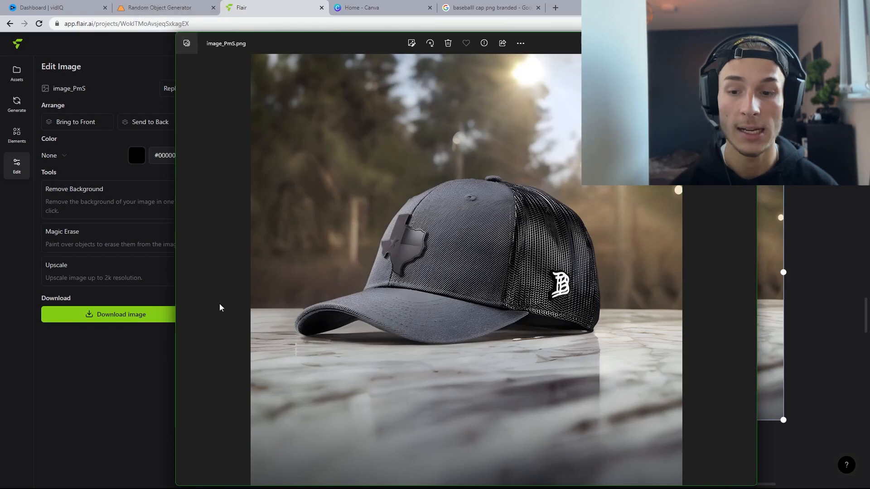
left_click_drag(176, 387, 142, 373)
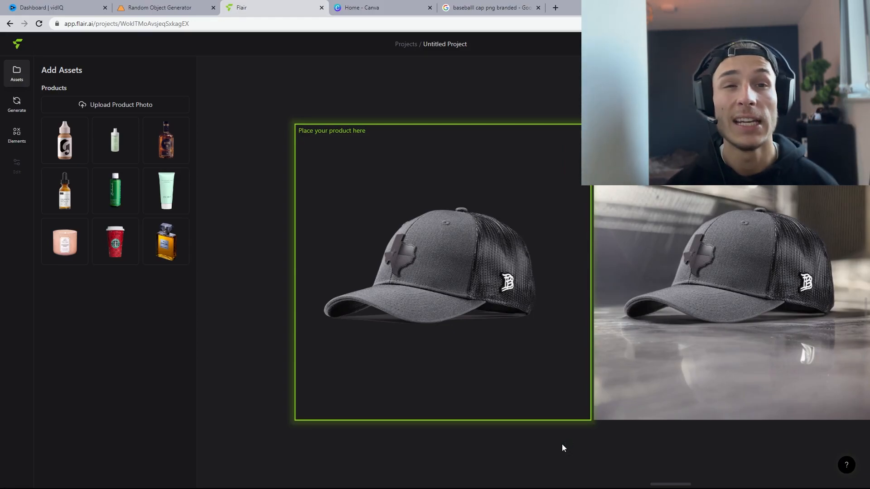
Step: Remove the background from the newly uploaded ring product photo
left_click(125, 5)
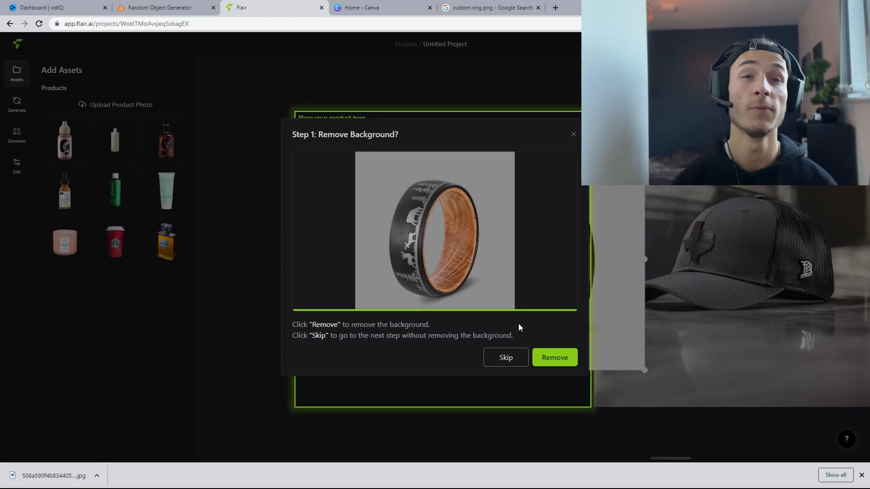
left_click(550, 356)
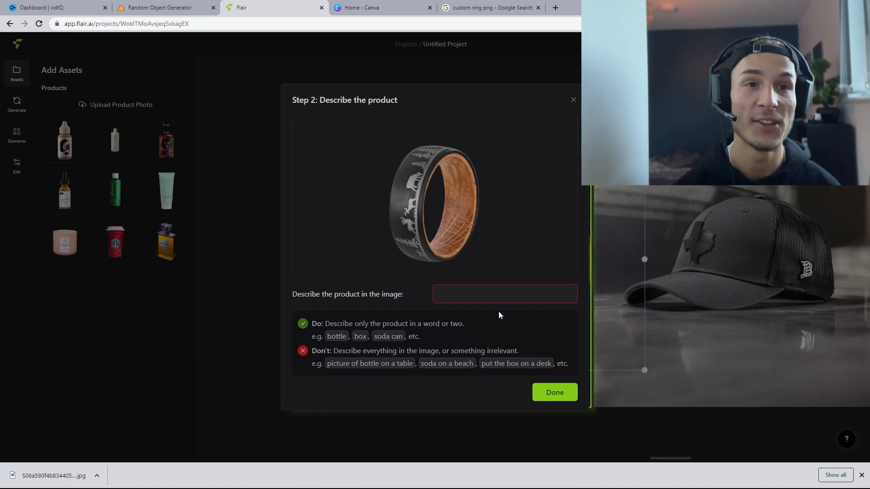
Step: Describe the ring as "black wooden ring, nature, animals" and finish adding it
left_click(494, 293)
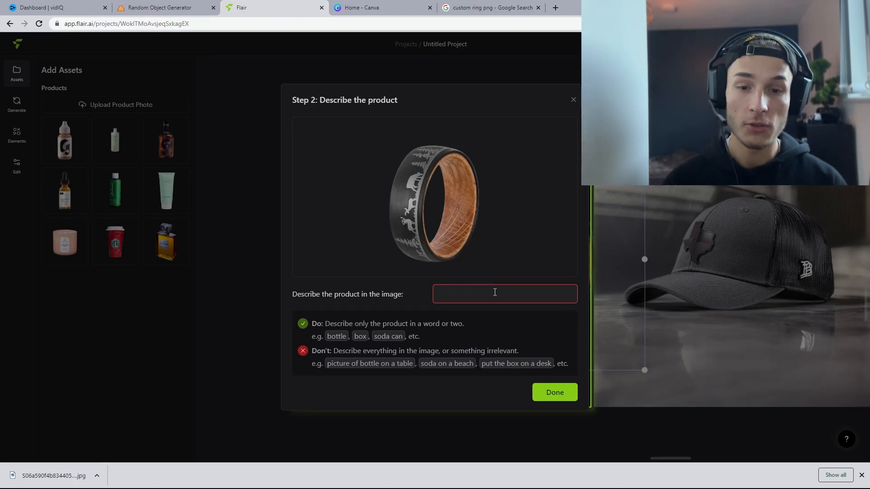
type("w")
type("lack wooden ri")
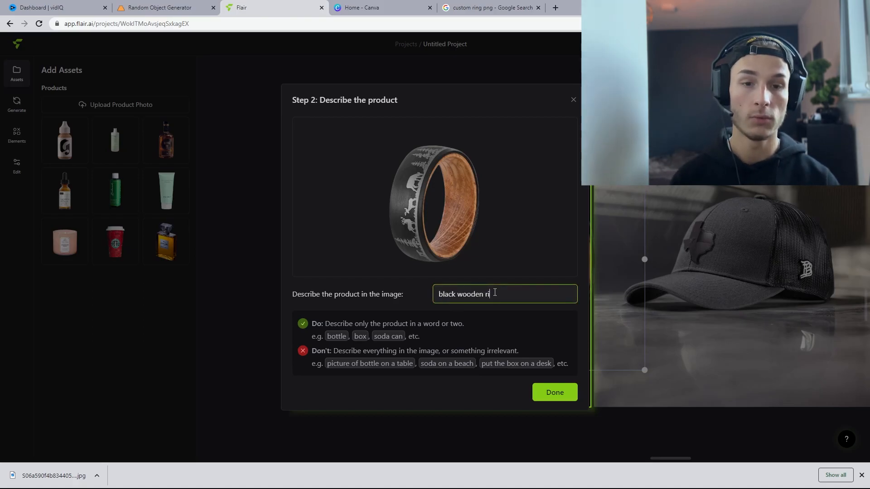
key("Return")
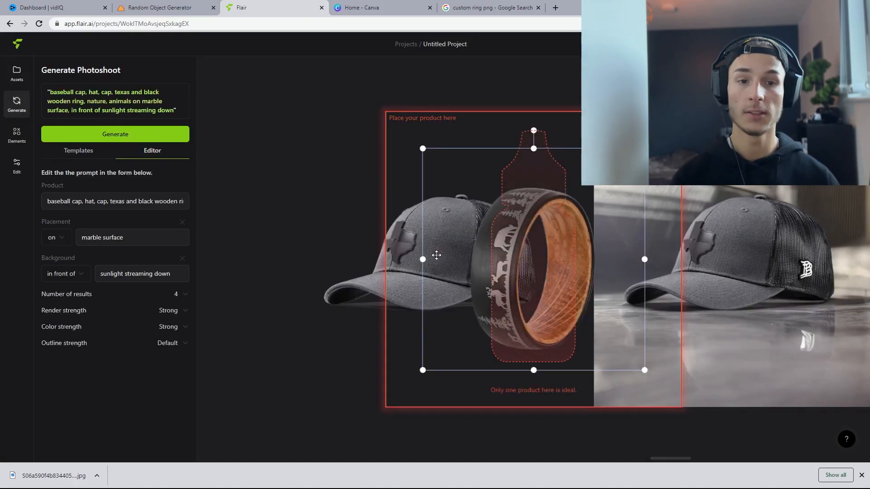
Step: Set the ring photoshoot's placement to a wooden surface
left_click(87, 142)
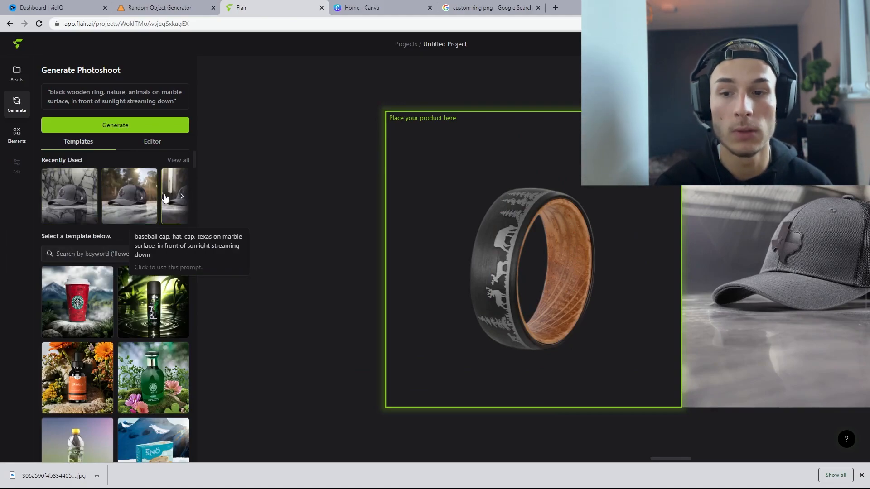
left_click(152, 141)
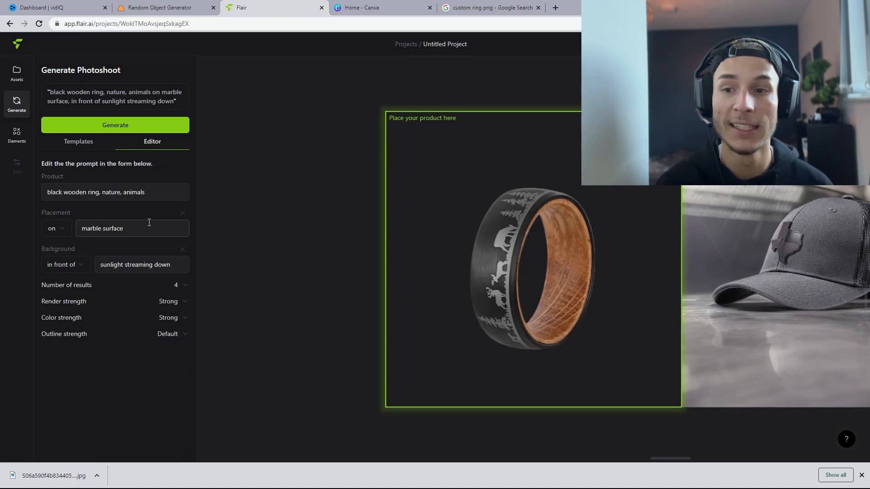
left_click(149, 222)
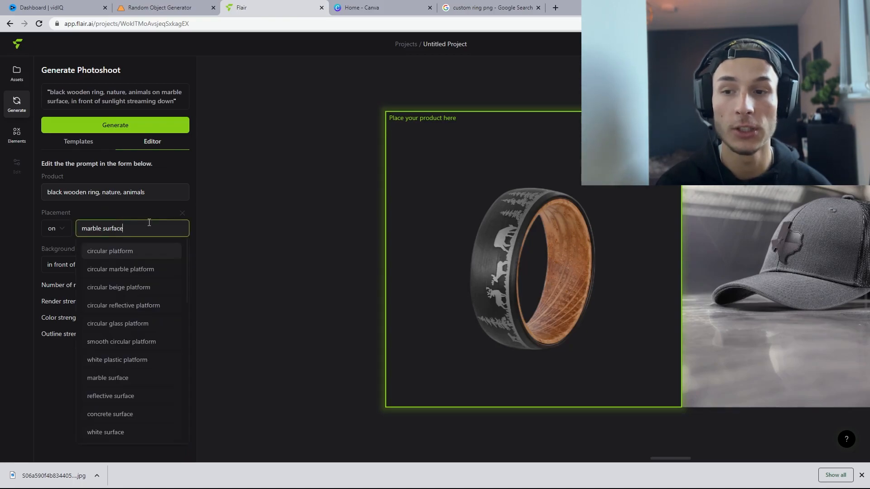
scroll(142, 263, "down", 3)
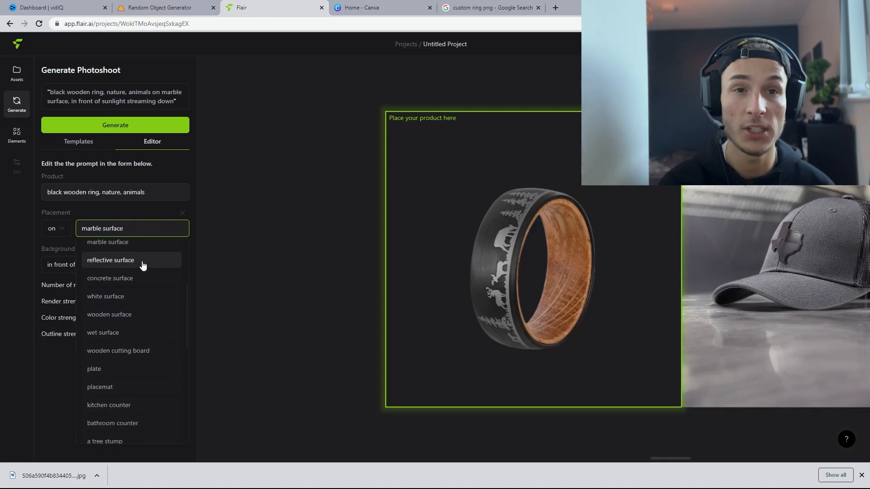
scroll(142, 266, "down", 2)
left_click(142, 271)
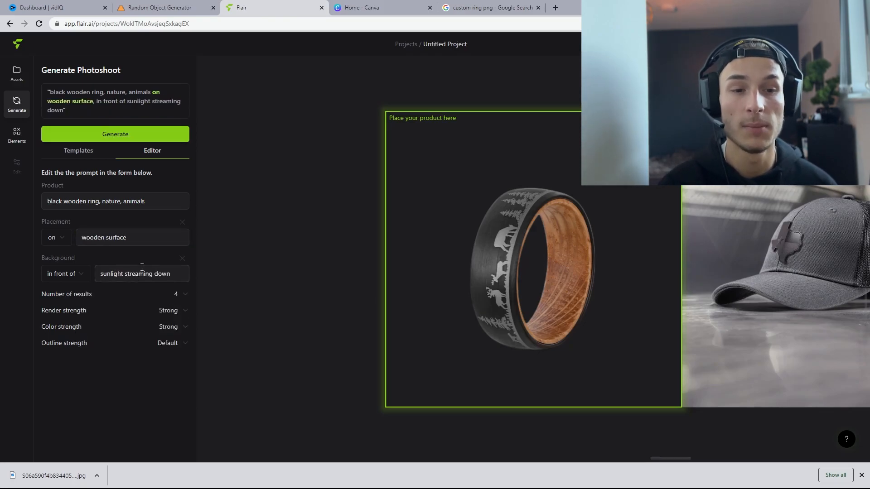
Step: Set the ring photoshoot's background to "nature in the background" and generate the photoshoot
left_click(141, 270)
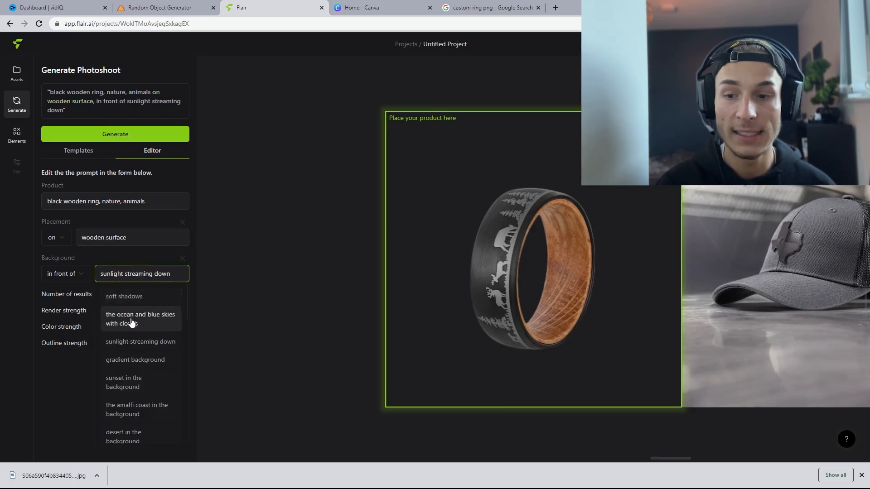
scroll(131, 323, "down", 2)
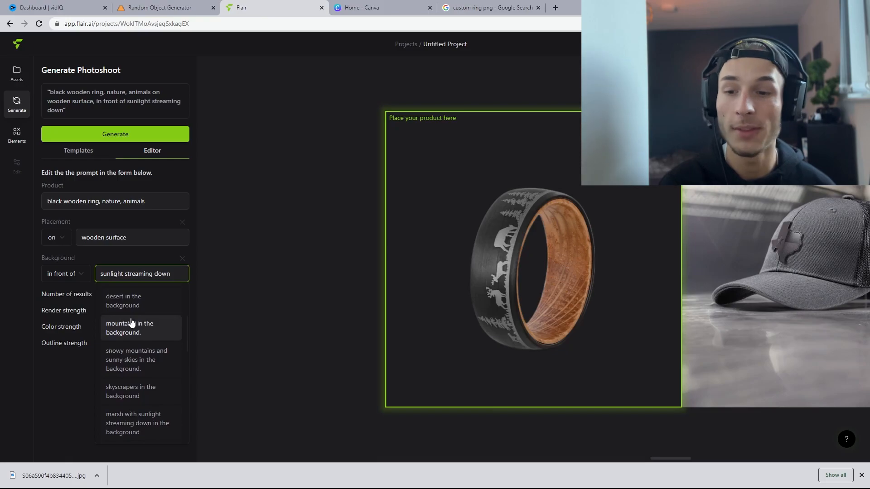
scroll(131, 323, "down", 3)
scroll(131, 322, "up", 3)
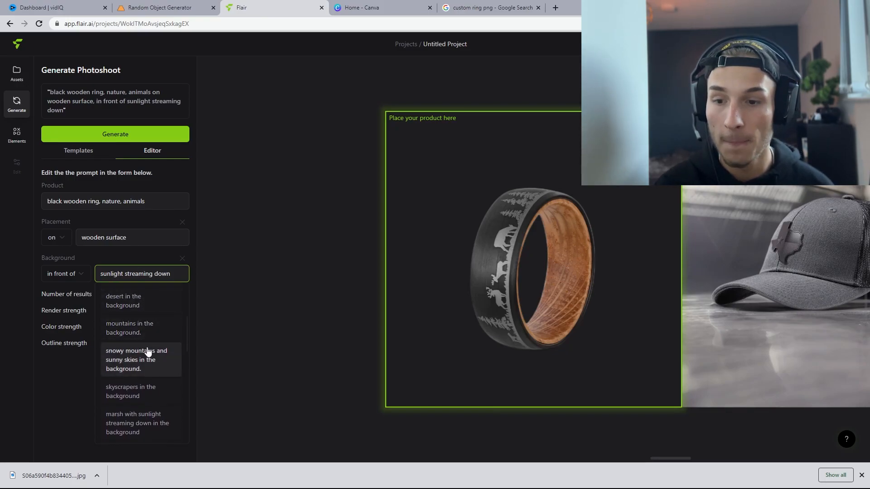
scroll(148, 352, "up", 3)
scroll(148, 346, "down", 5)
left_click(147, 368)
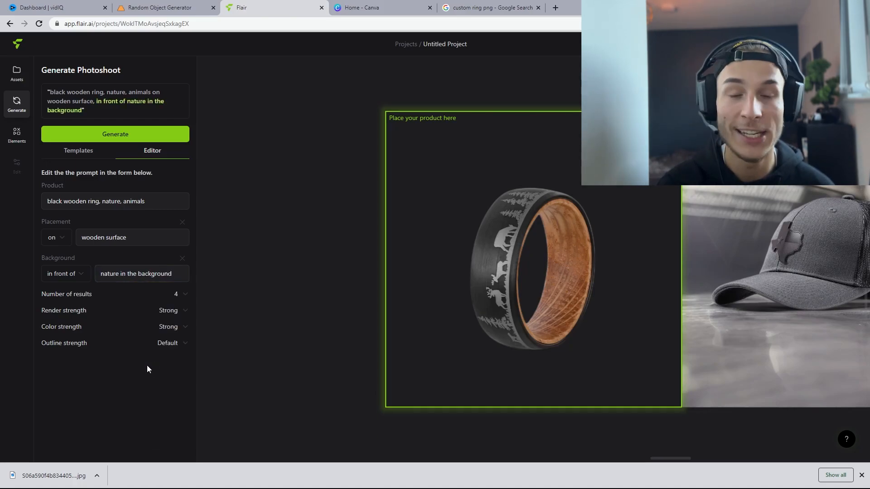
left_click(136, 132)
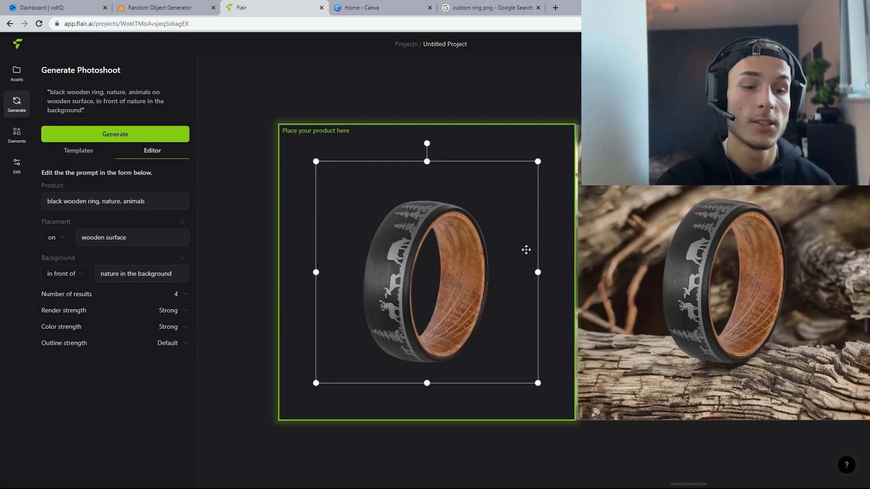
Step: Scroll across the canvas to compare the generated ring photos
left_click(686, 485)
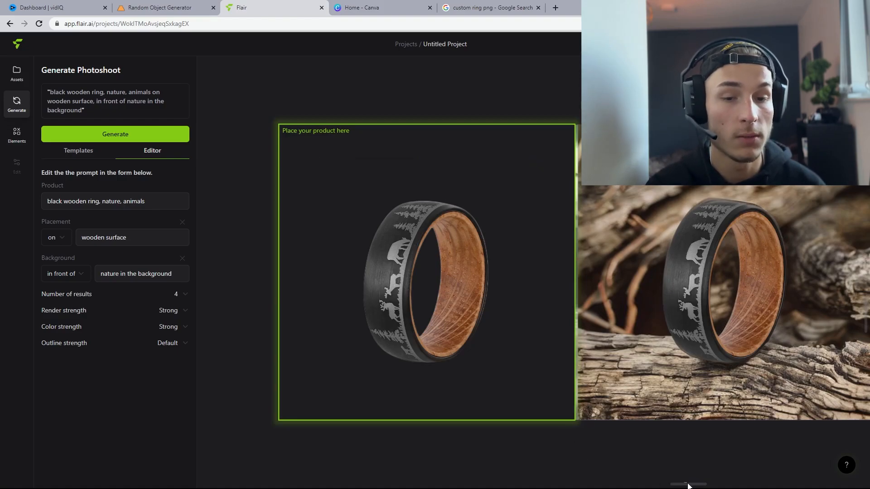
left_click_drag(686, 484, 764, 441)
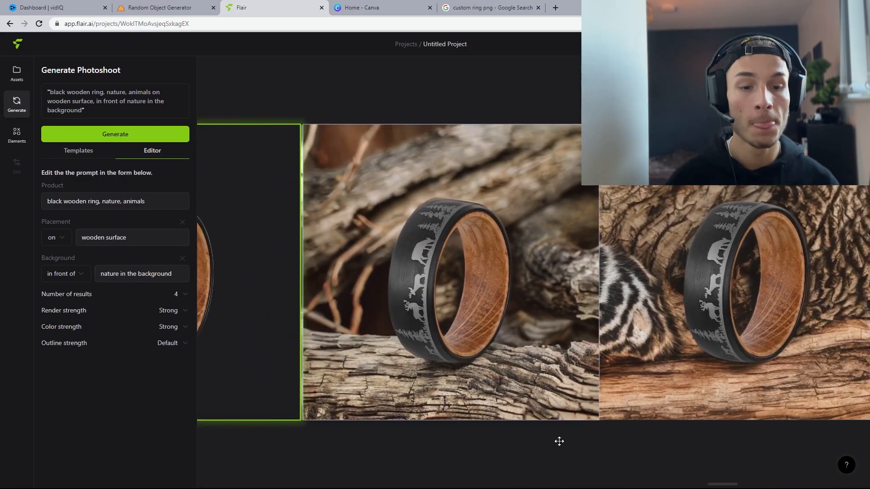
left_click_drag(716, 483, 640, 479)
Step: Rotate the ring product on the canvas so it lies diagonally
left_click(523, 268)
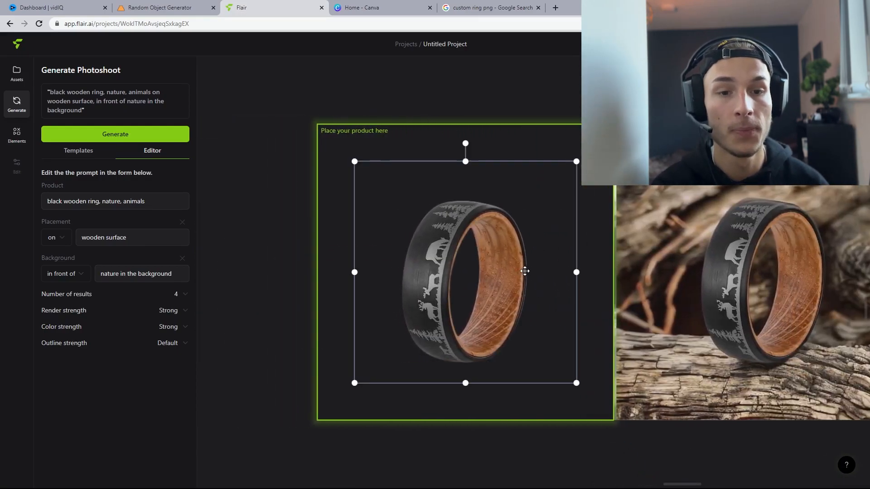
left_click_drag(464, 141, 552, 211)
Step: Change the ring's placement to a reflective surface
left_click(101, 241)
scroll(157, 319, "down", 10)
scroll(158, 323, "up", 5)
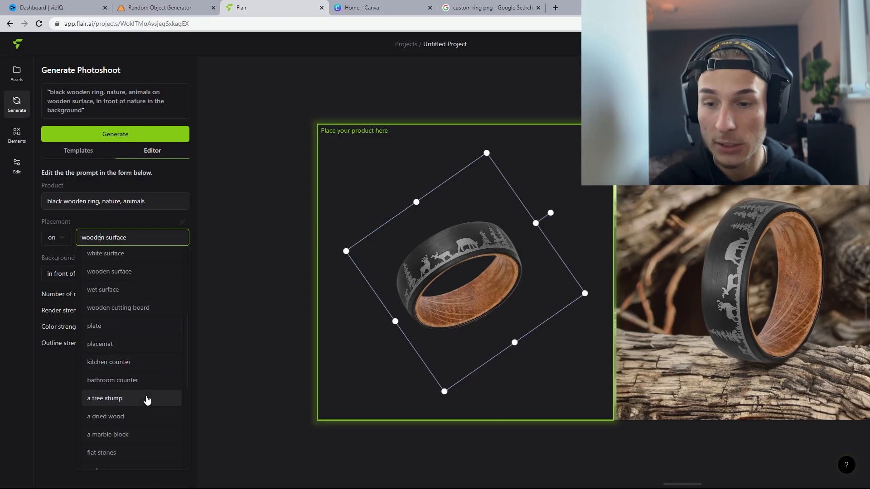
scroll(149, 396, "up", 6)
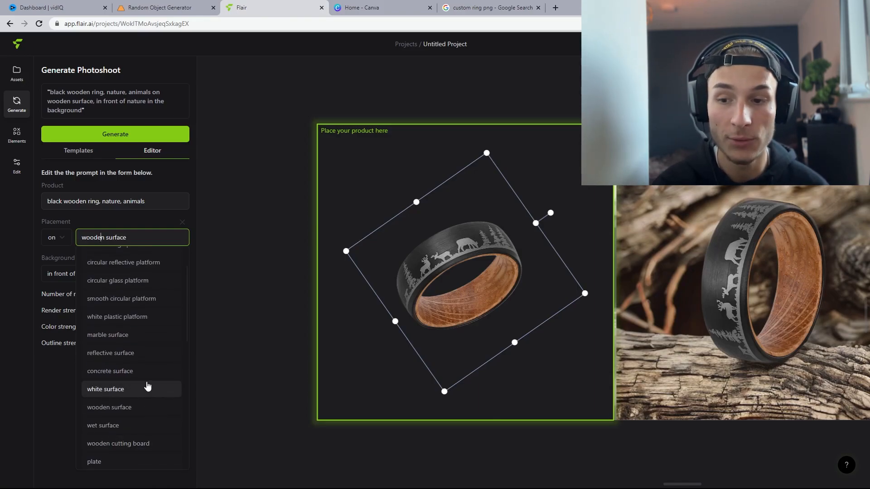
left_click(144, 353)
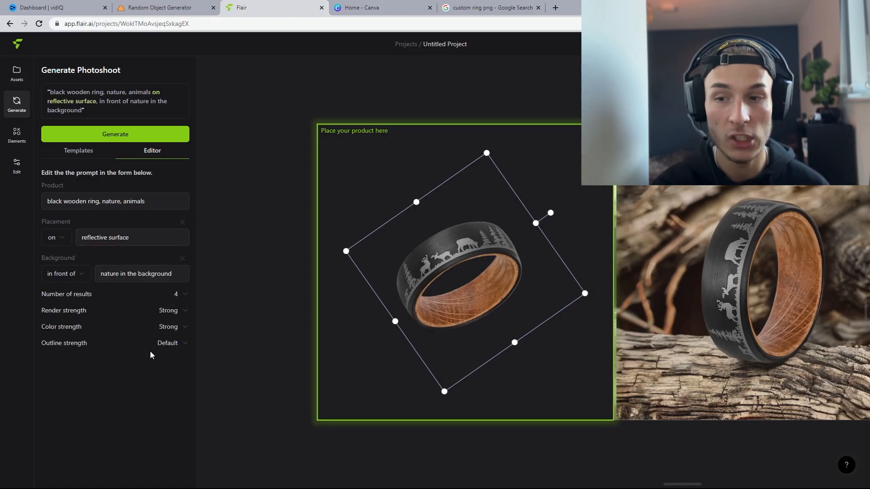
Step: Set the background to "forest with sunlight streaming down in the background" and generate new photos
left_click(158, 277)
scroll(160, 372, "down", 3)
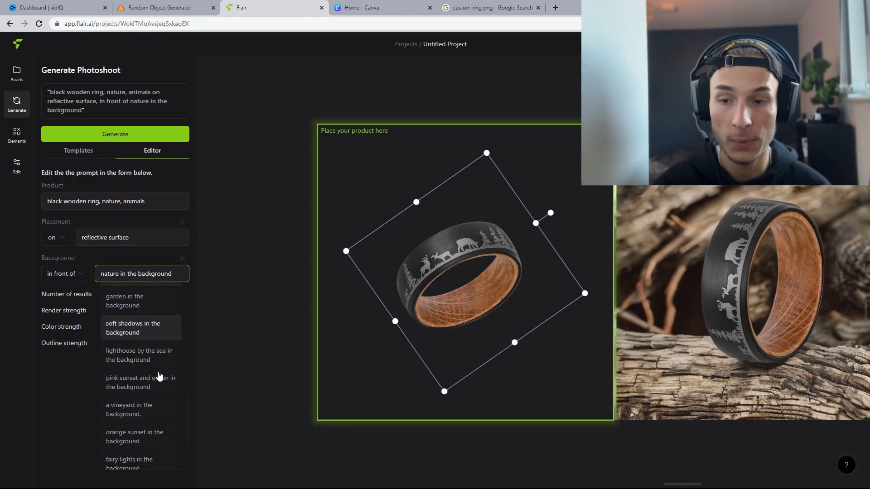
left_click(145, 418)
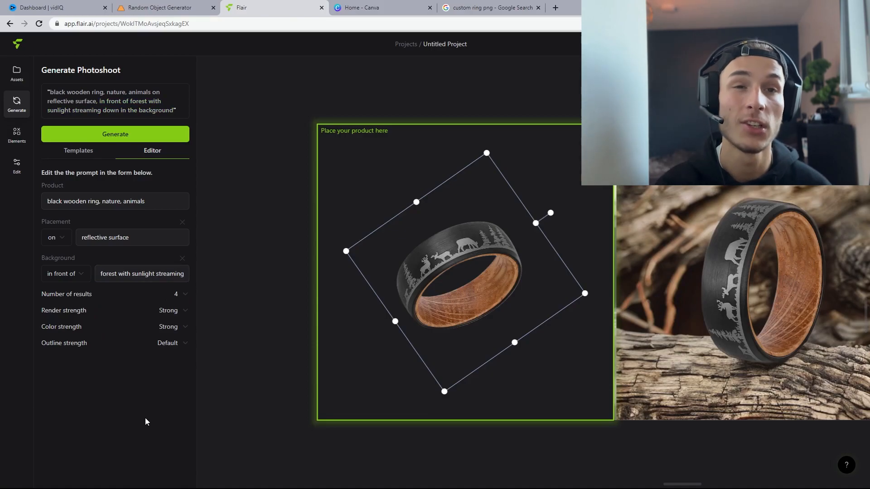
left_click(146, 137)
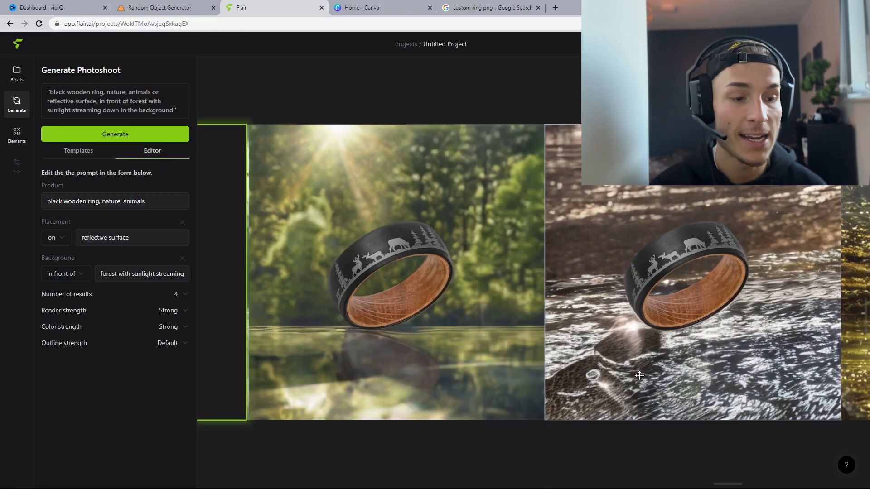
Step: Change the placement to a tree stump and generate the photoshoot again
mouse_move(722, 486)
left_mouse_down()
mouse_move(853, 460)
mouse_move(710, 475)
left_mouse_up()
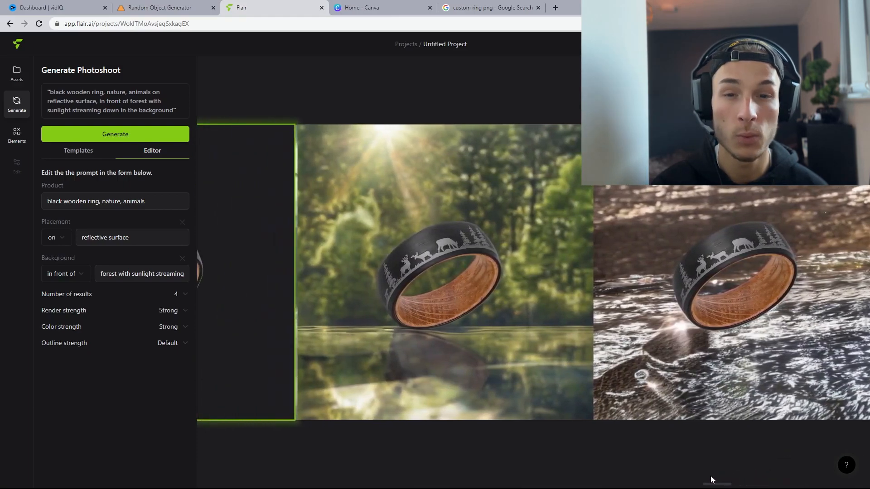
left_click(145, 238)
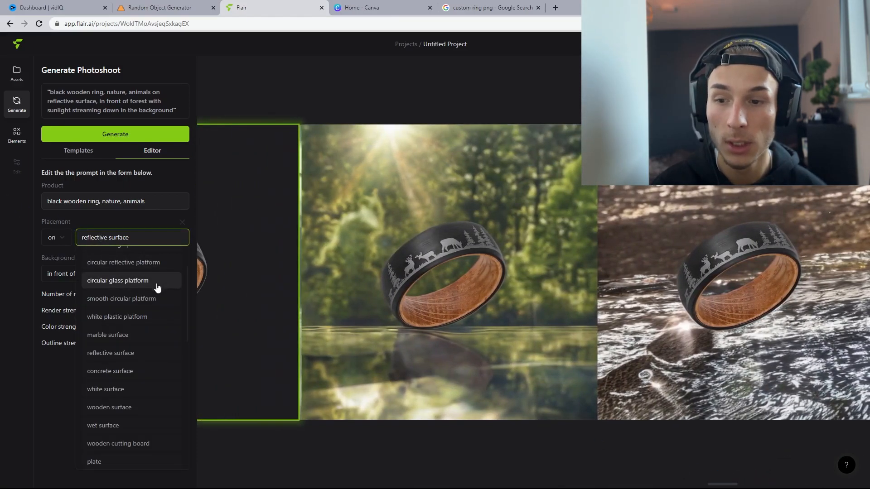
scroll(157, 290, "down", 2)
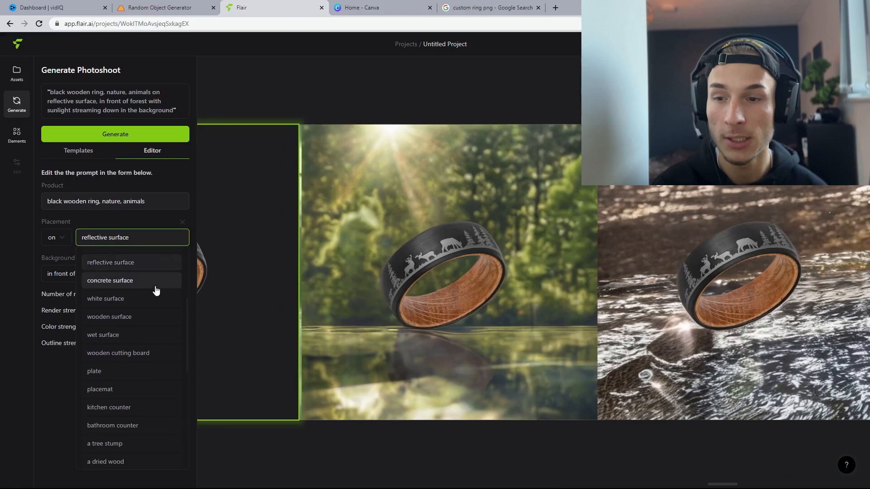
scroll(163, 312, "down", 1)
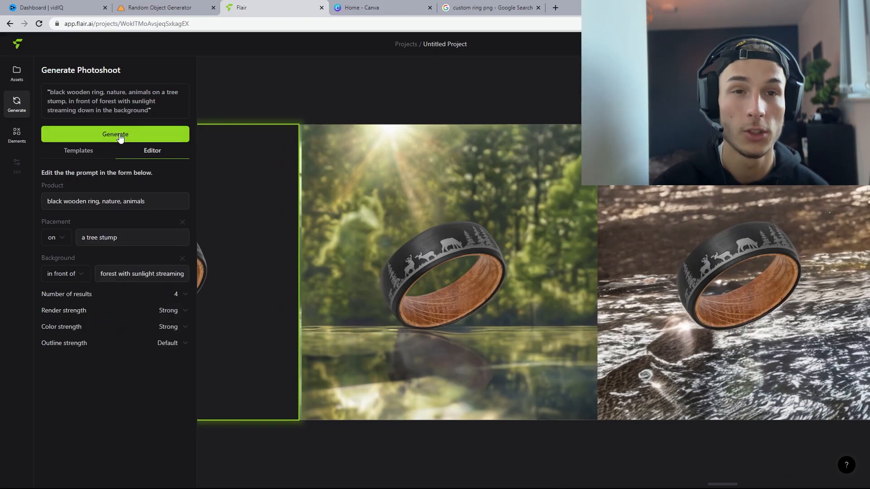
left_click(120, 138)
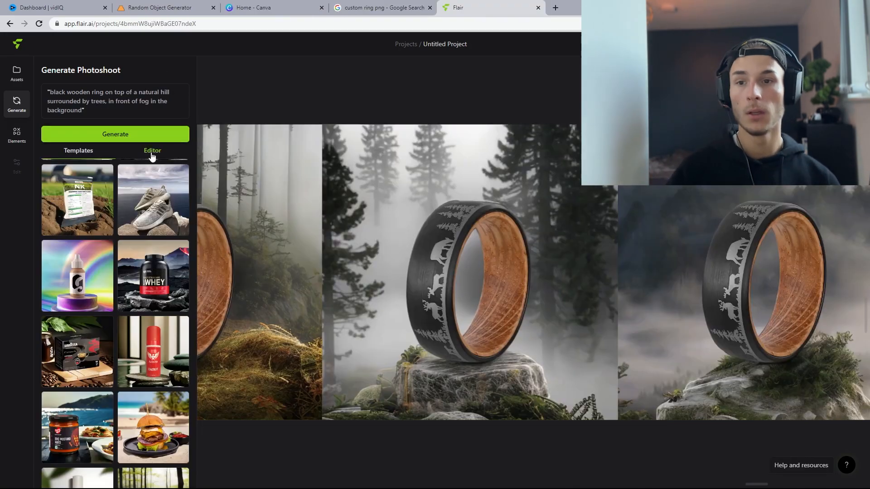
Step: Browse the ring photos generated on a natural hill with fog
left_click(153, 152)
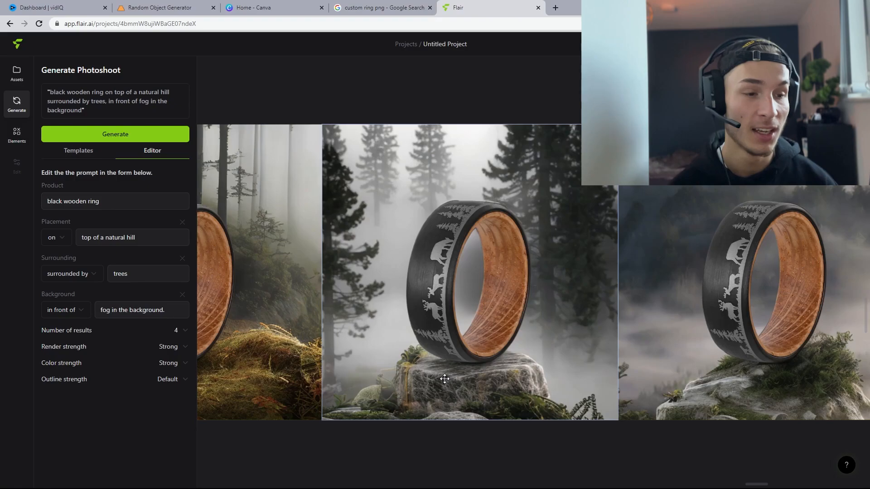
left_click_drag(765, 485, 776, 426)
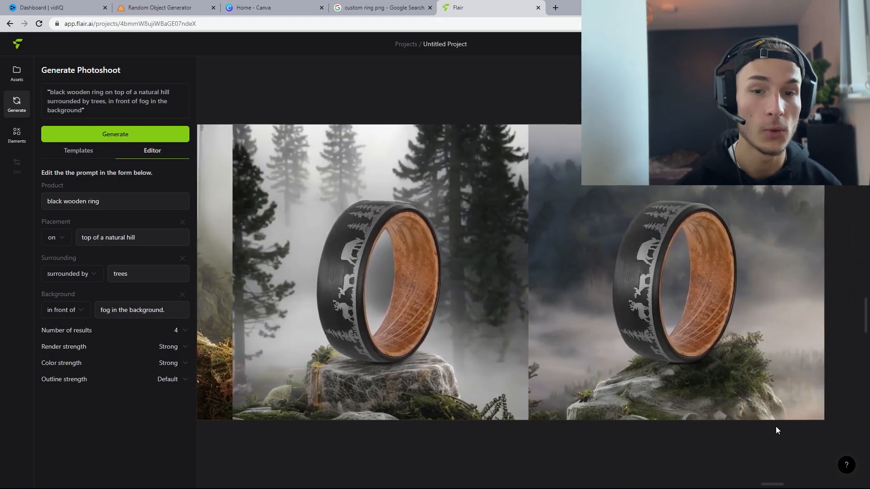
left_click(433, 260)
left_click(139, 317)
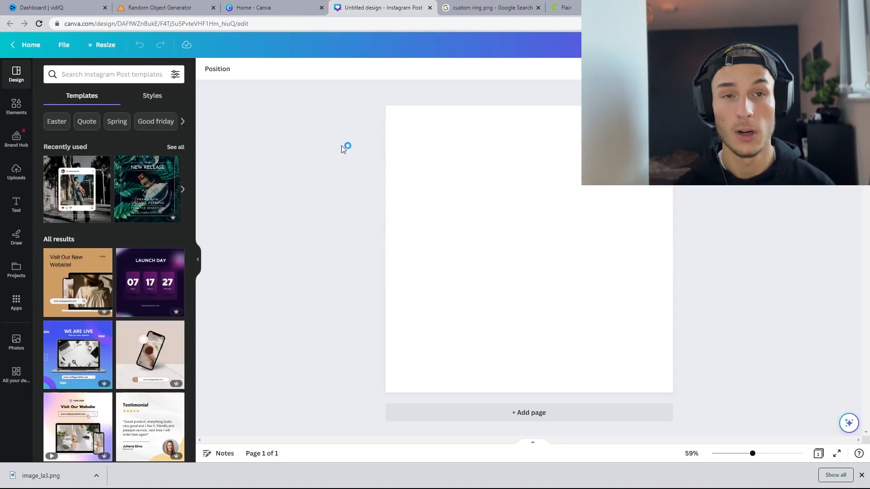
Step: Switch to the Canva Instagram post design and browse its templates
left_click(305, 8)
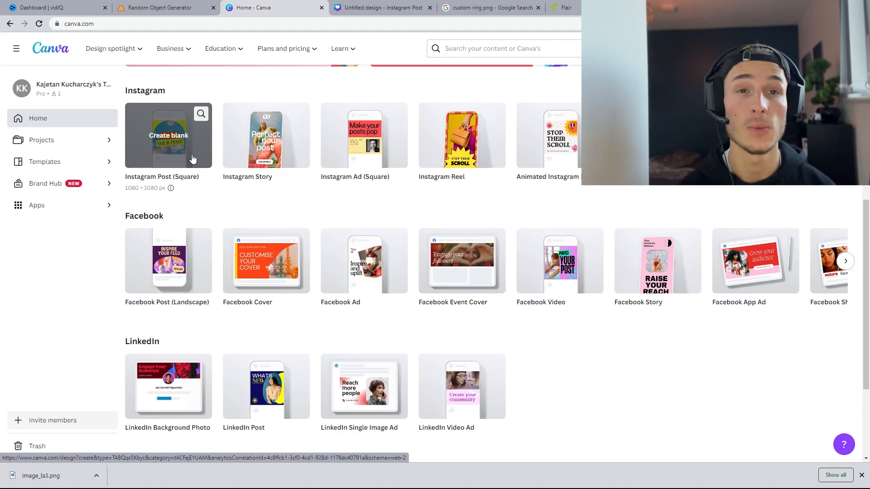
left_click(356, 8)
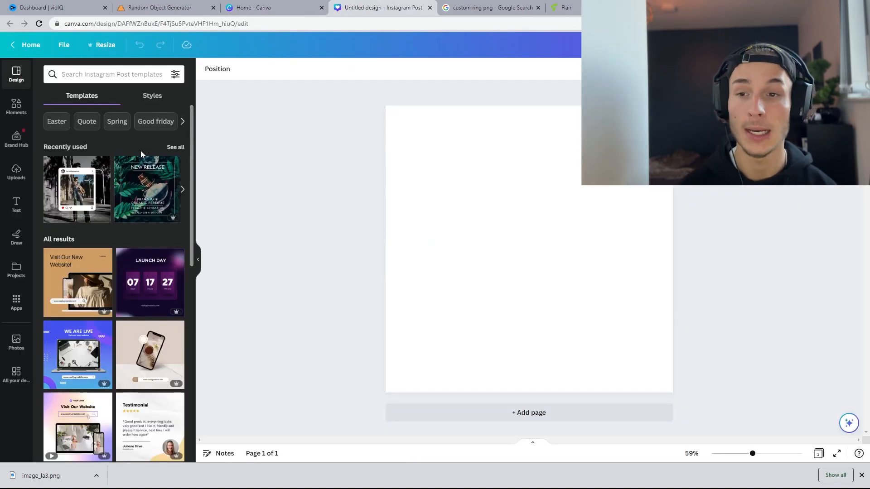
scroll(102, 173, "down", 1)
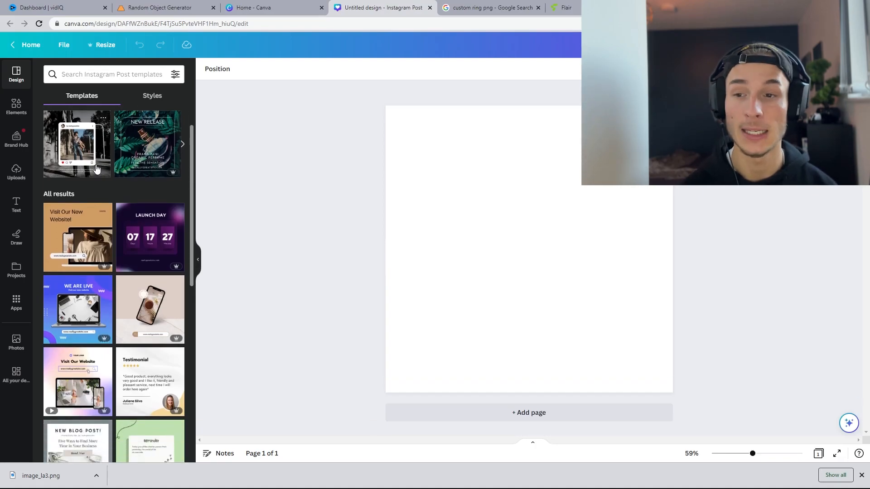
scroll(97, 169, "down", 8)
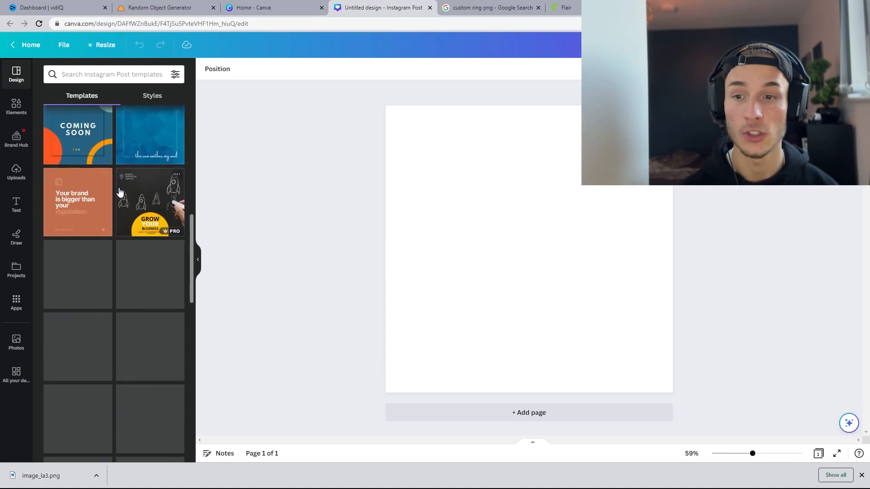
scroll(120, 192, "down", 2)
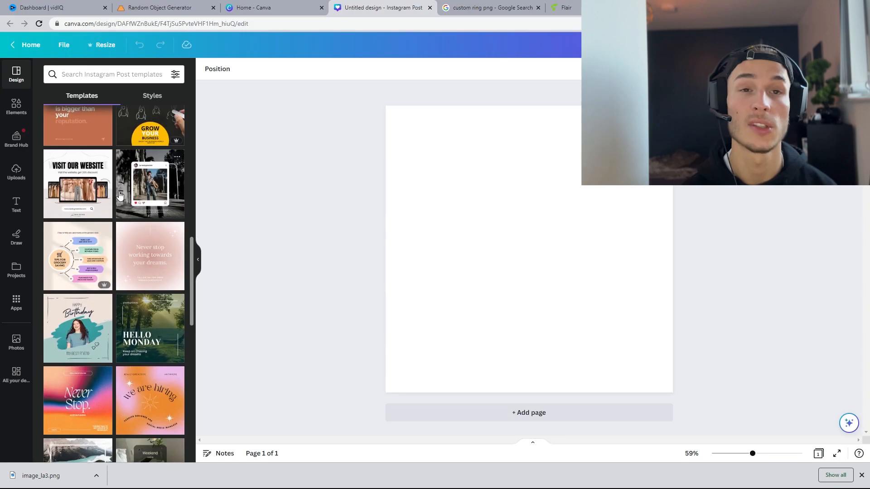
scroll(119, 194, "down", 2)
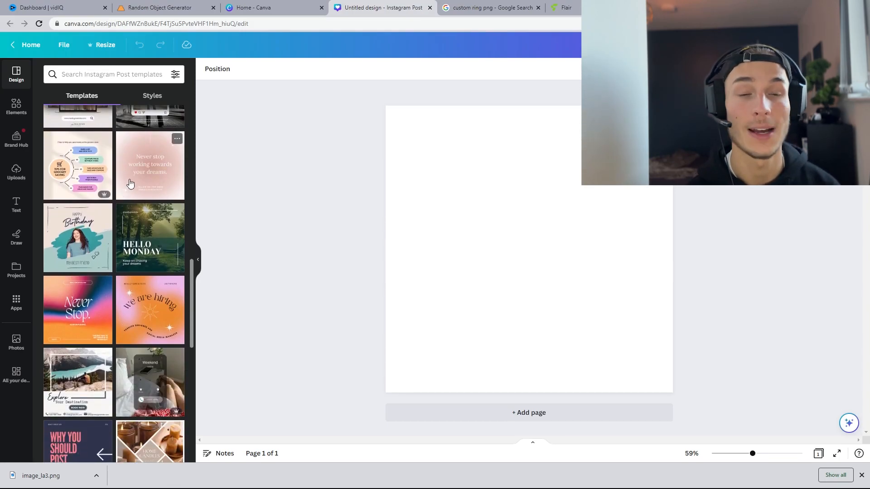
scroll(132, 194, "down", 2)
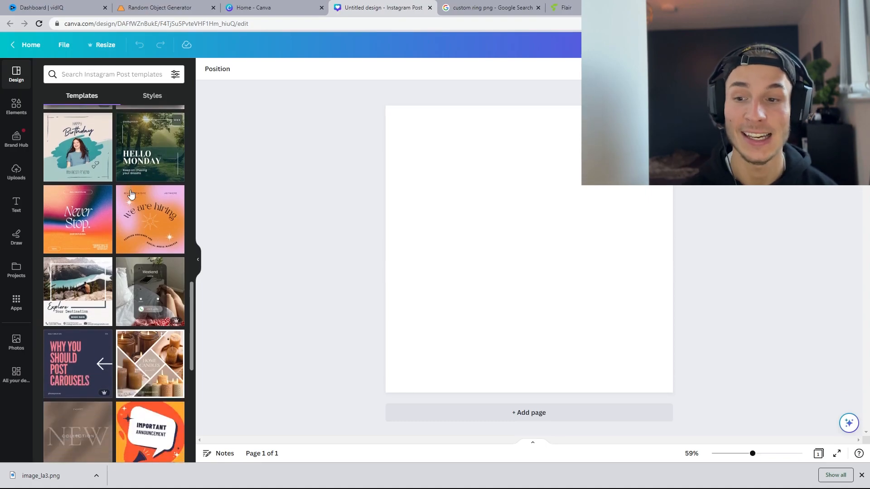
scroll(149, 211, "down", 2)
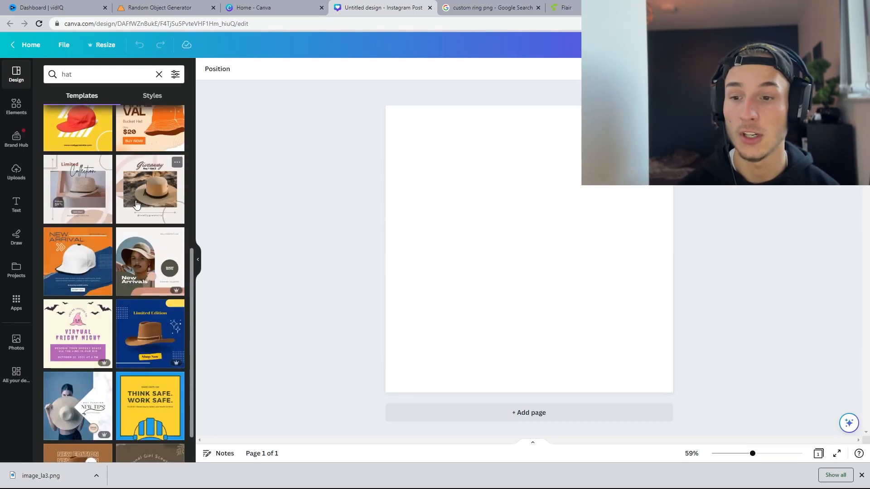
Step: Apply the "Loud & Proud" template to the post and open the uploaded images
scroll(138, 202, "down", 9)
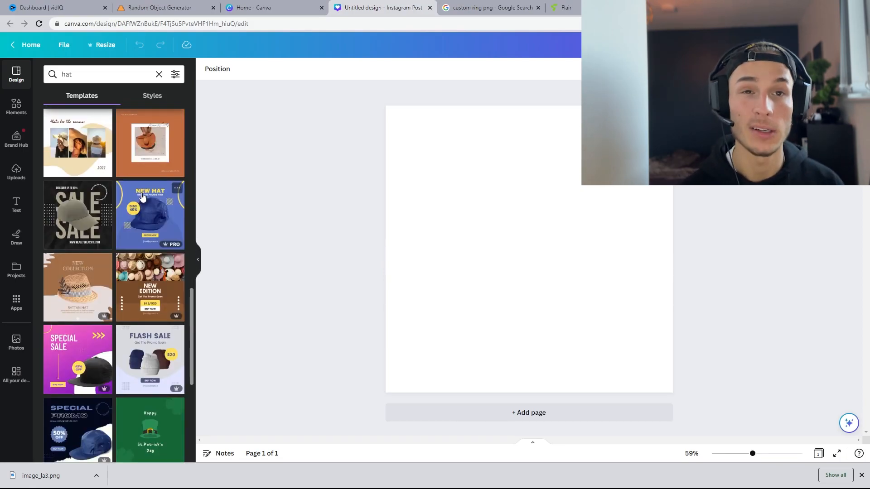
scroll(138, 194, "down", 6)
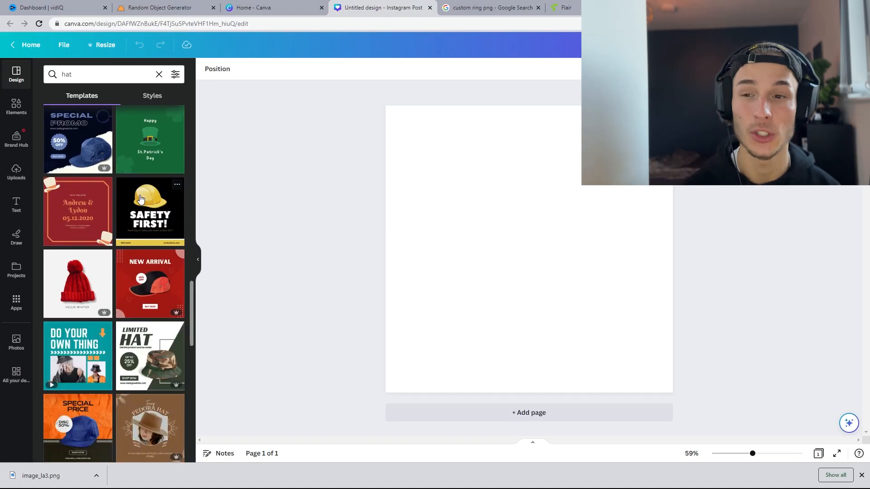
scroll(122, 188, "down", 5)
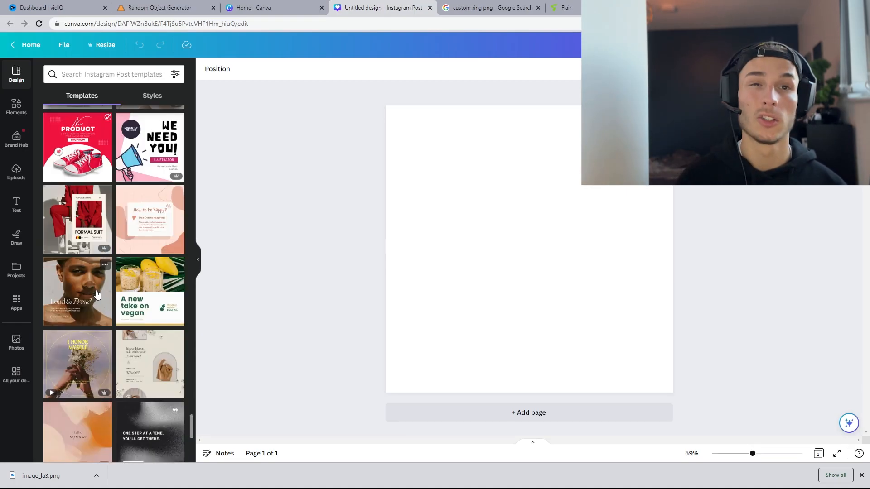
left_click(98, 293)
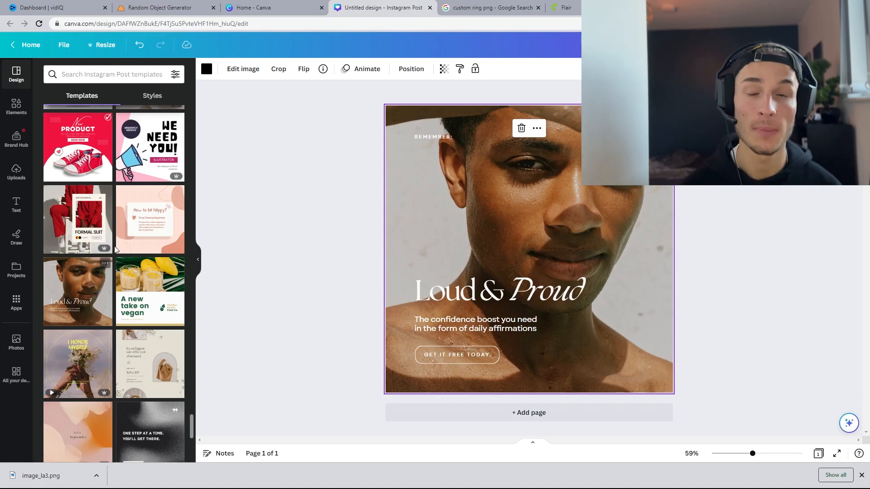
left_click(16, 105)
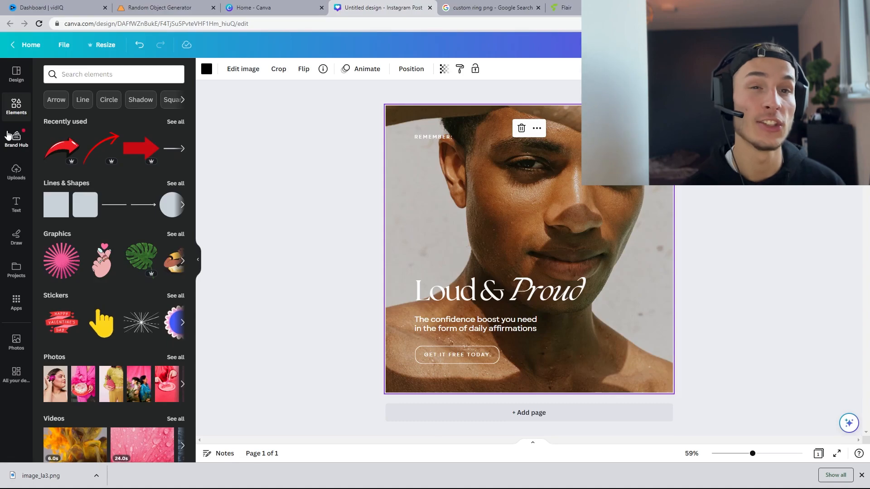
left_click(16, 172)
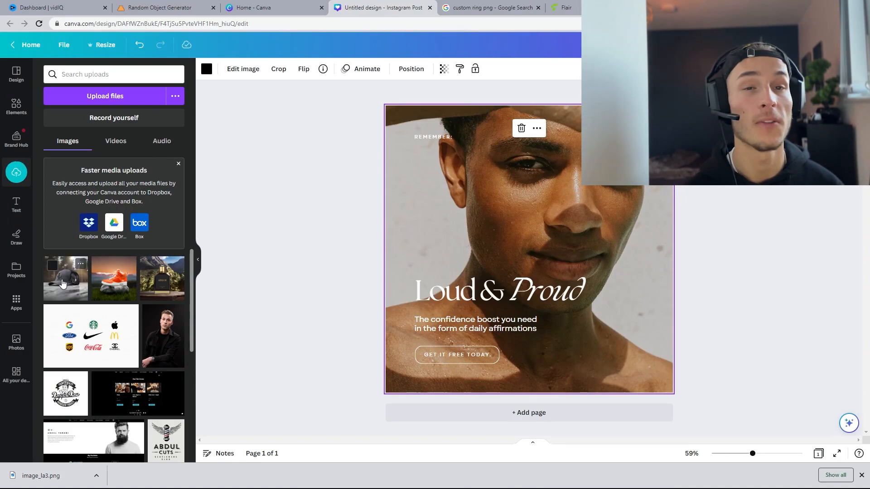
Step: Replace the template's background photo with the generated grey cap image from the uploads
left_click_drag(62, 284, 402, 189)
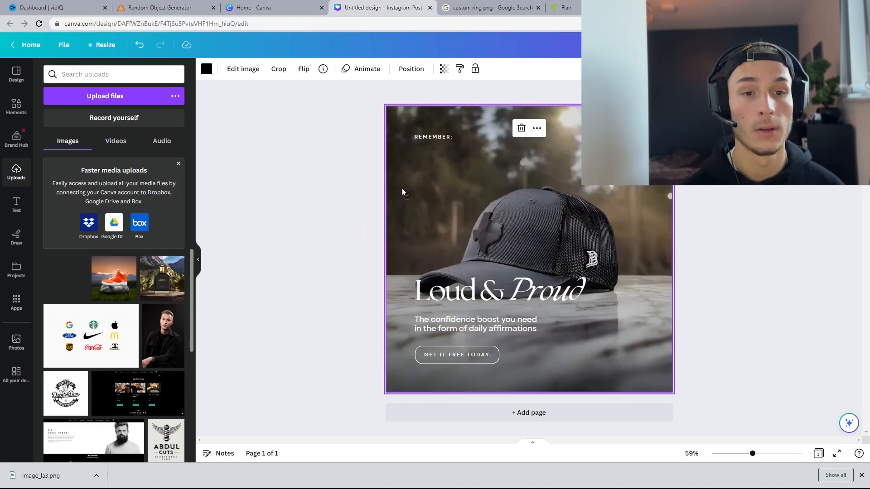
left_click(15, 82)
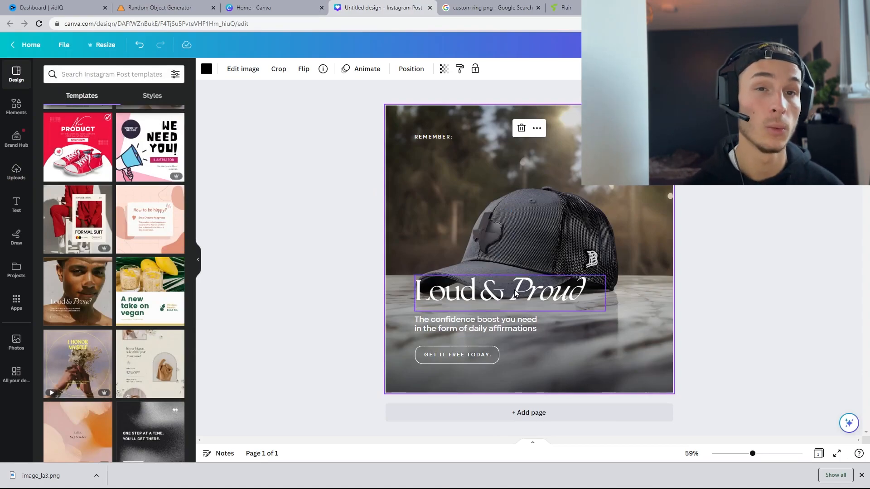
Step: Select the heading, subtitle and button together and move the group lower and further left on the post
left_click(519, 295)
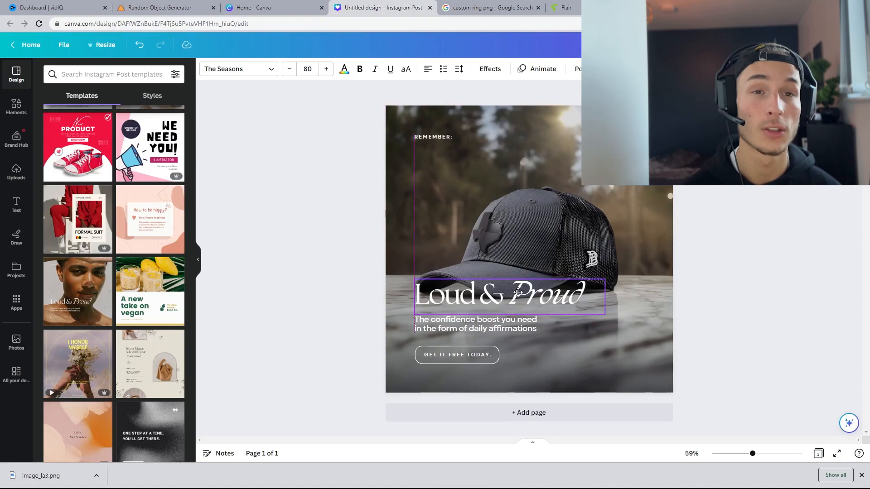
left_click(683, 222)
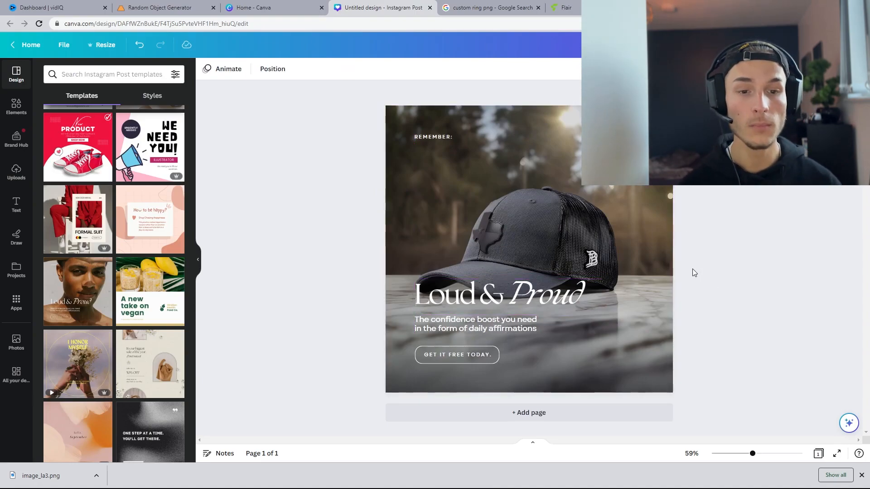
left_click(474, 357)
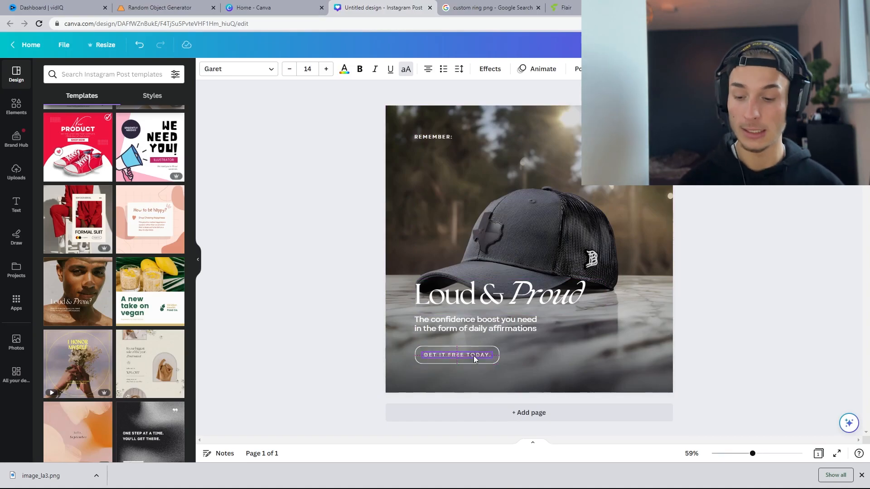
left_click_drag(473, 355, 474, 355)
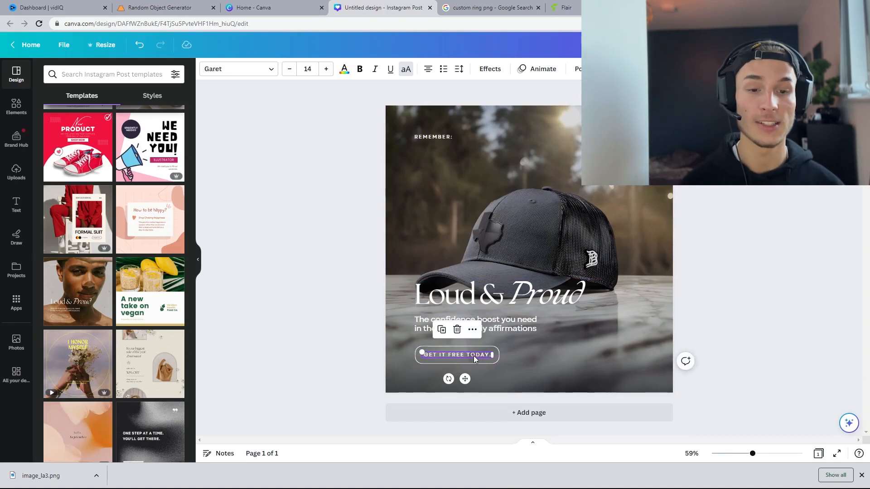
left_click(496, 347)
left_click(518, 320, "shift")
left_click(526, 299, "shift")
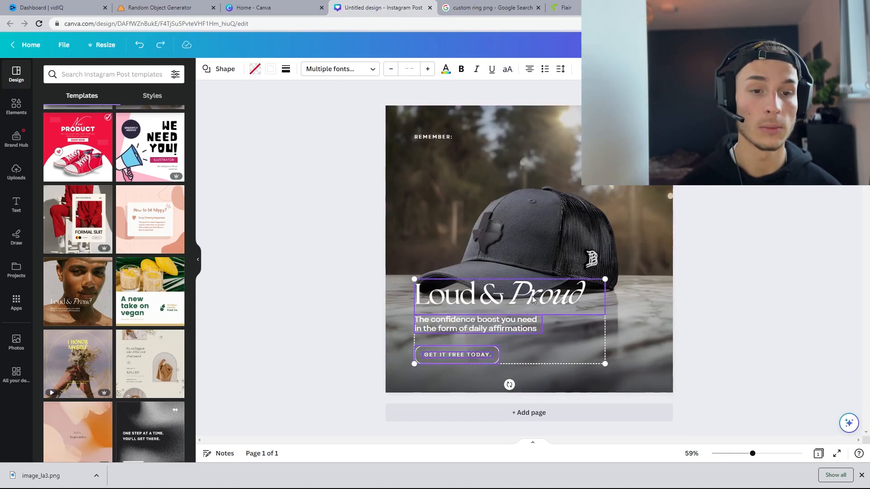
left_click_drag(556, 294, 556, 313)
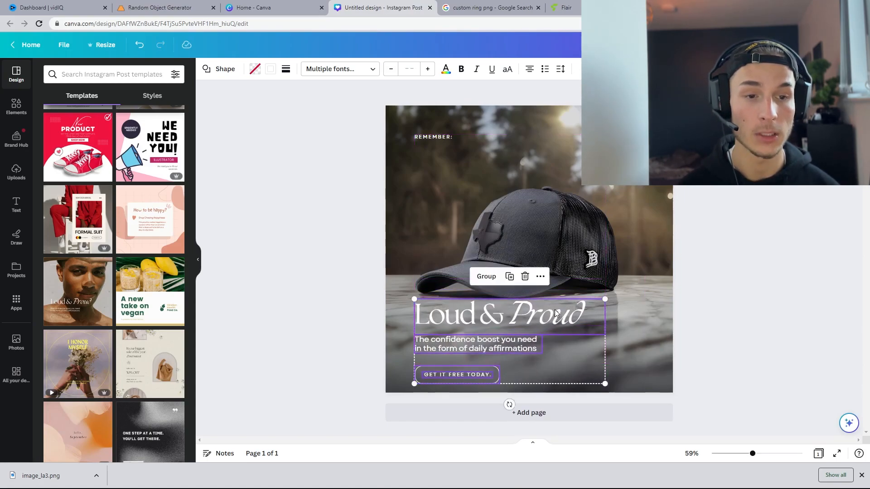
left_click_drag(603, 299, 548, 313)
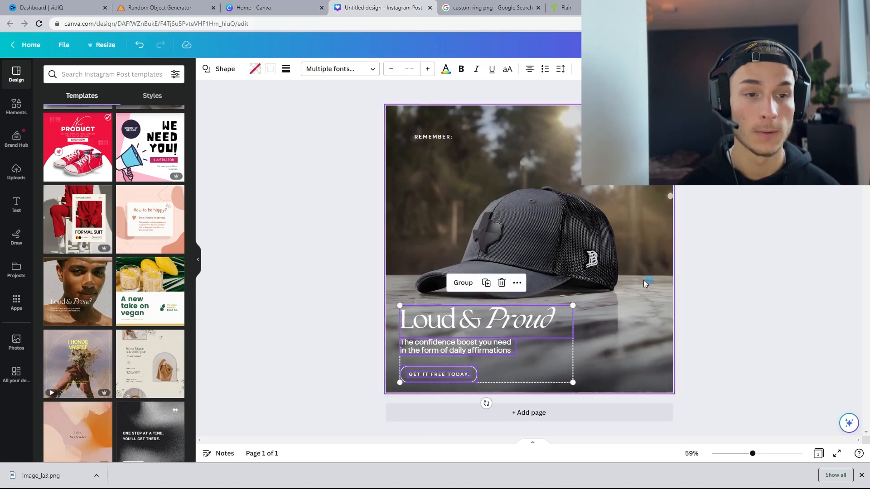
left_click(715, 257)
Step: Change the heading word "Loud" to "Bold" so it reads "Bold & Proud"
left_click(441, 138)
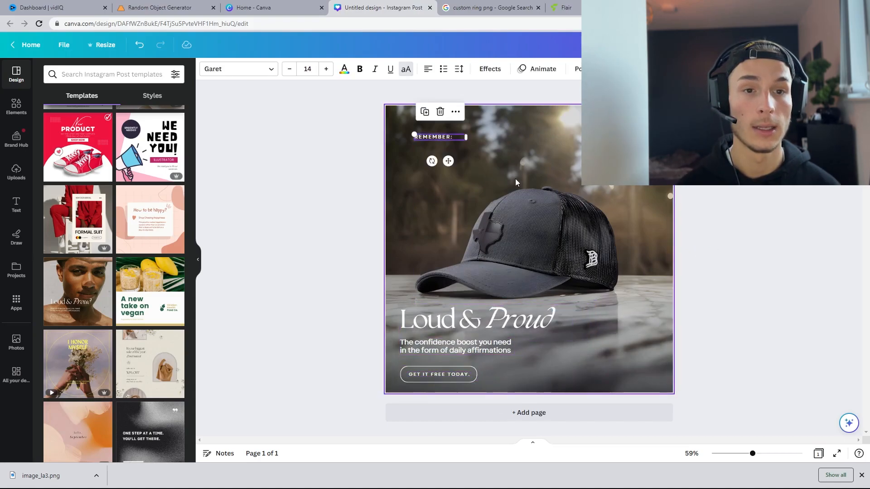
left_click(516, 178)
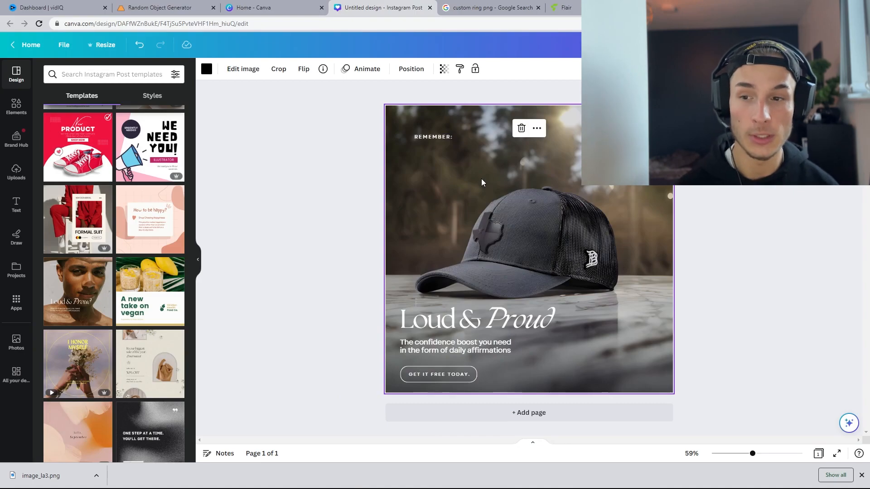
left_click(340, 295)
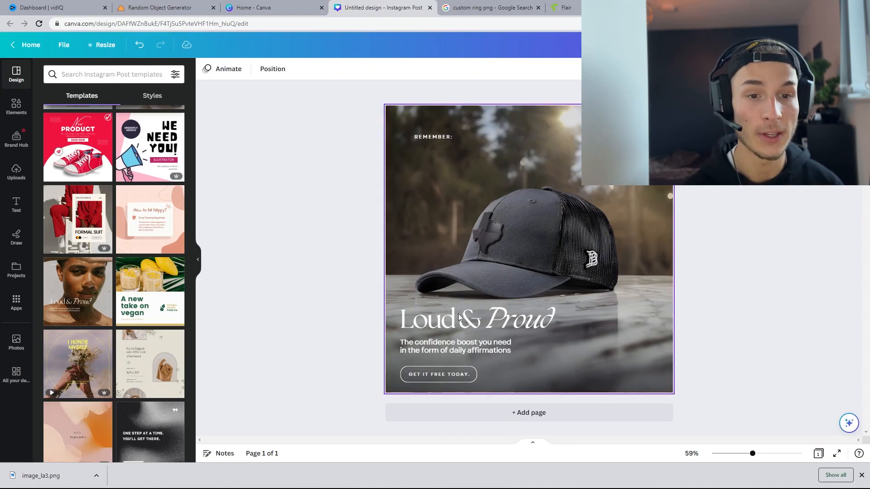
left_click(485, 323)
left_click(552, 316)
left_click(552, 316)
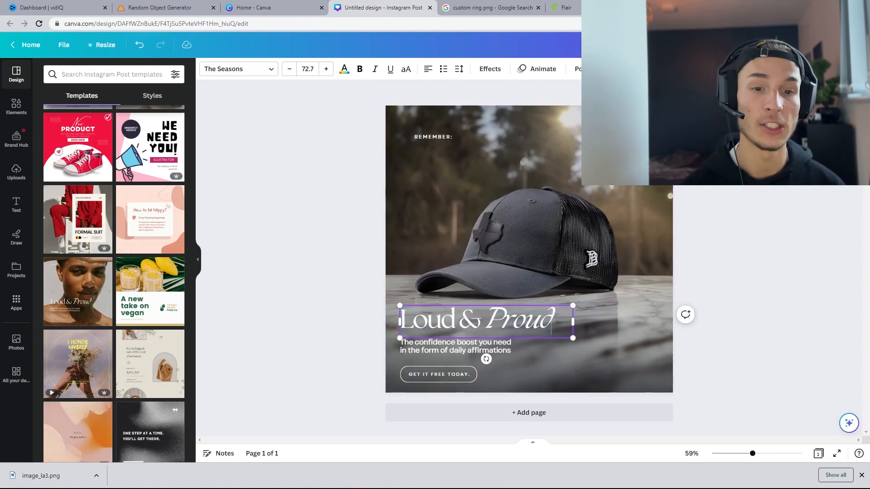
left_click_drag(452, 317, 398, 317)
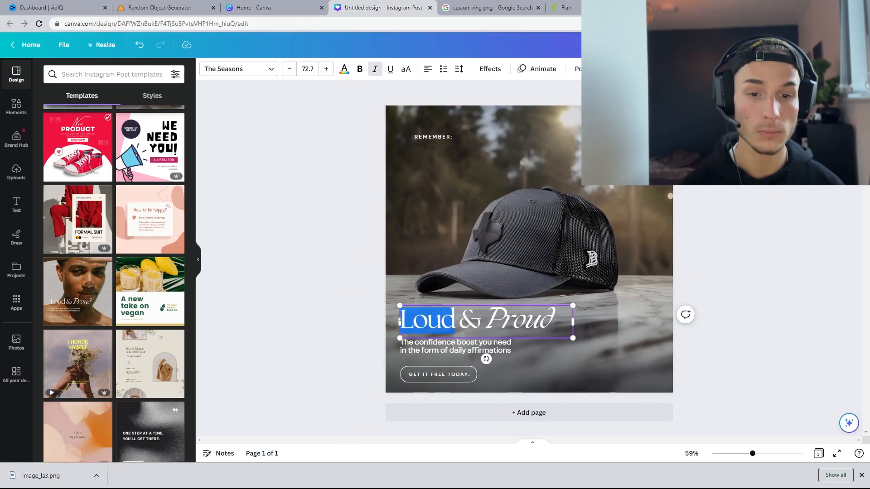
type("Bold")
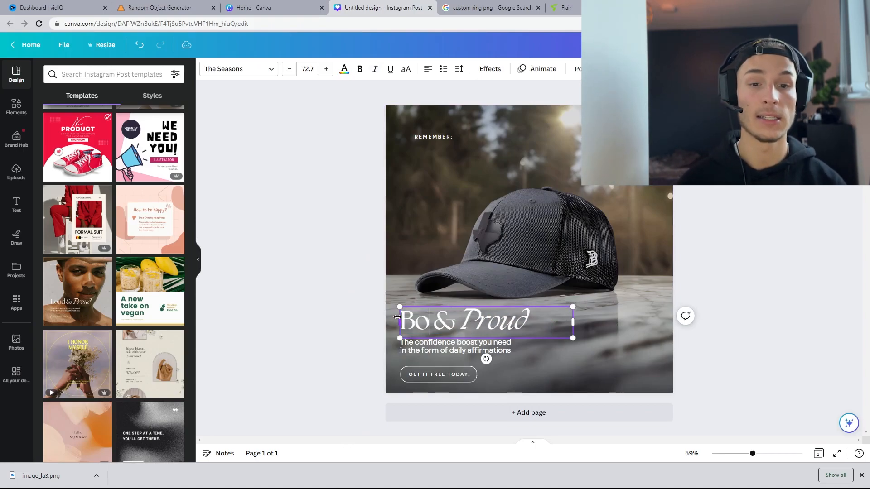
left_click(657, 308)
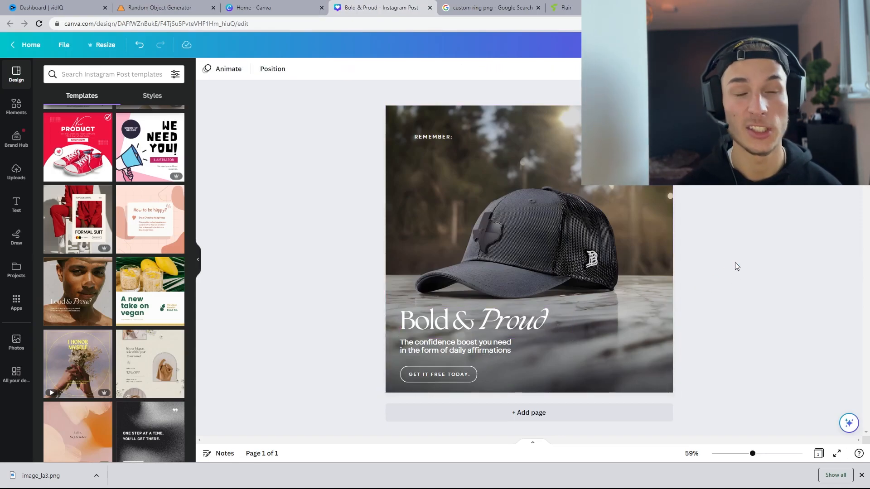
Step: Select all of the subtitle text under the heading and delete it
left_click(466, 346)
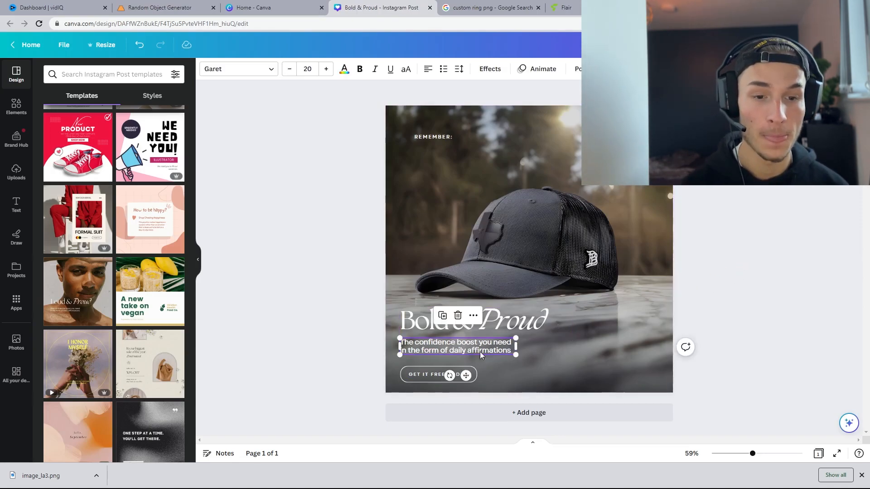
double_click(497, 347)
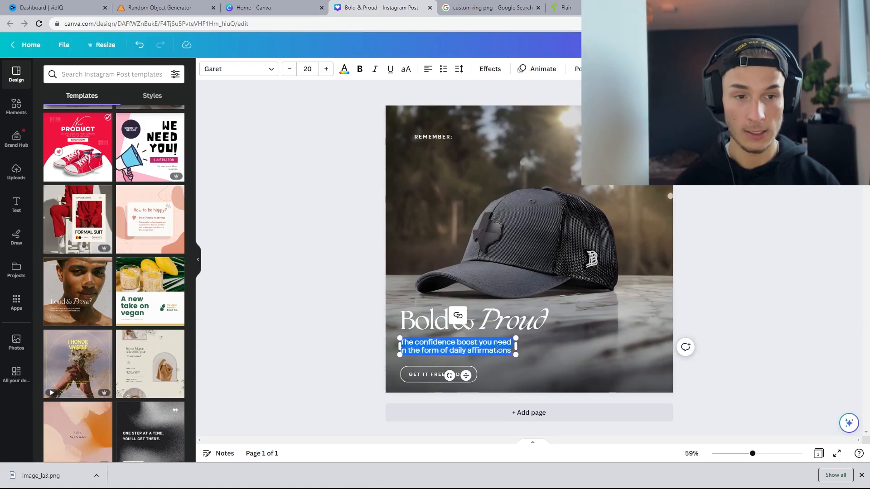
key("BackSpace")
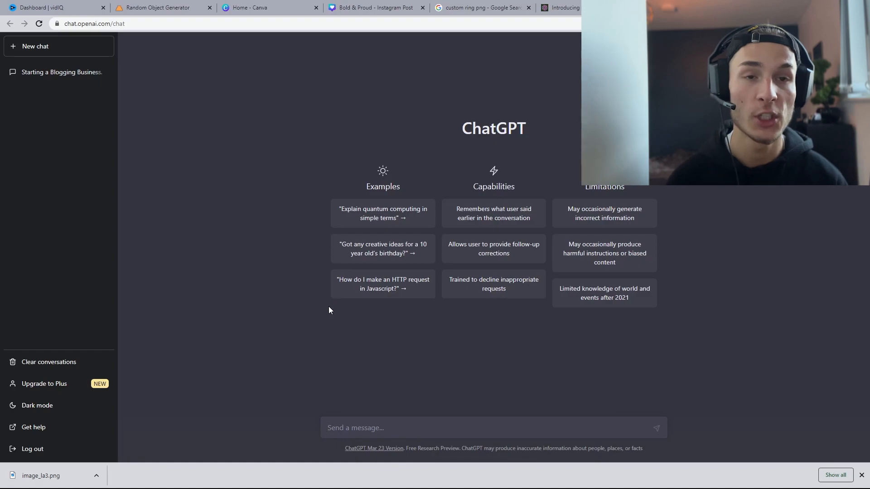
Step: In ChatGPT, ask: "Write me a short and snappy description of a grey baseball cap"
type("Write me a short and sn")
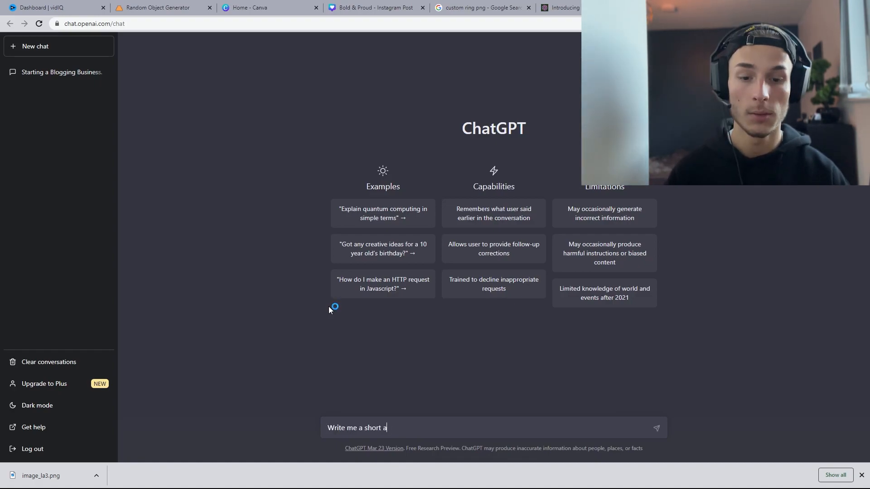
type("appy descrip")
type("tion of a grey baseball cap")
key("Return")
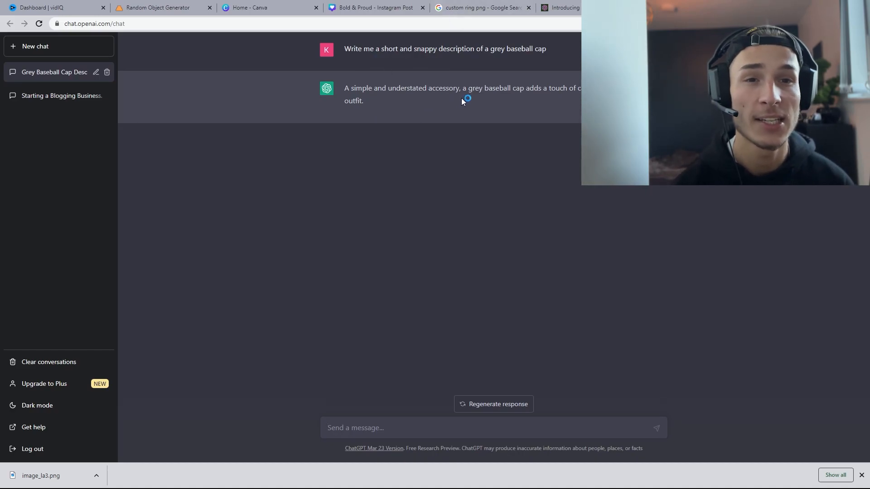
Step: Copy ChatGPT's cap description and return to the Canva Instagram post tab
left_click_drag(412, 97, 346, 86)
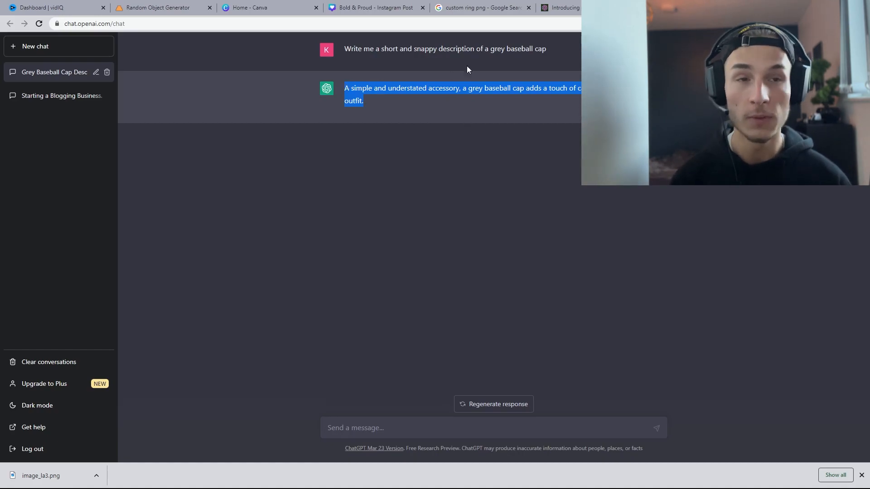
left_click(263, 8)
left_click(358, 7)
Step: Restore the empty subtitle box under the heading and paste the cap description into it
left_click(398, 345)
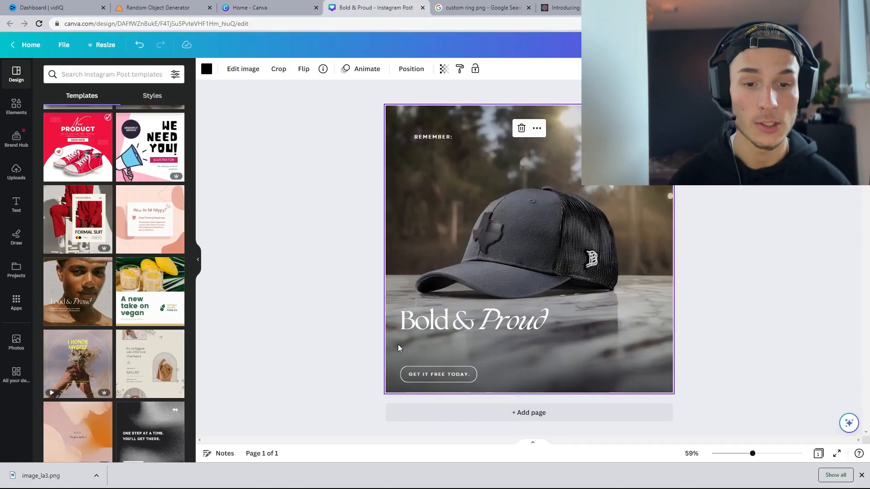
key("ctrl+z")
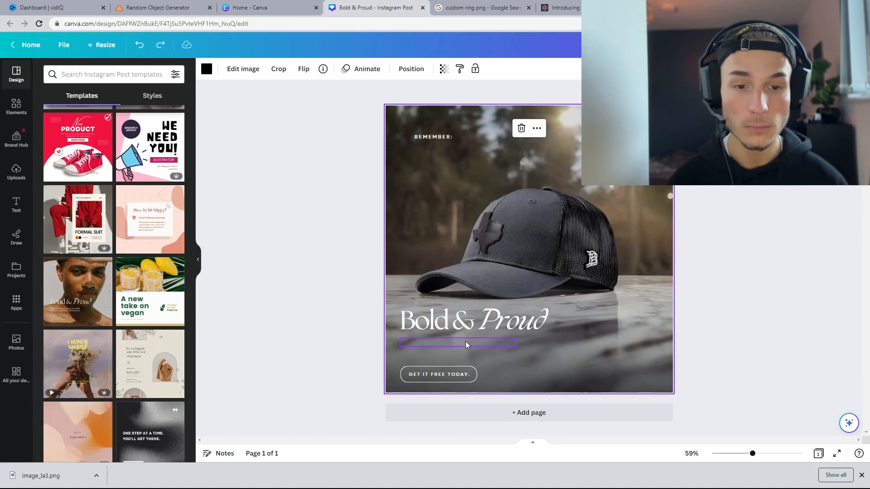
left_click(480, 341)
type("A SIMPLE AND UNDERSTATED ACCESSORY, A GREY BASEBALL CAP ADDS A TOUCH OF CASUAL COOL TO ANY OUTFIT.")
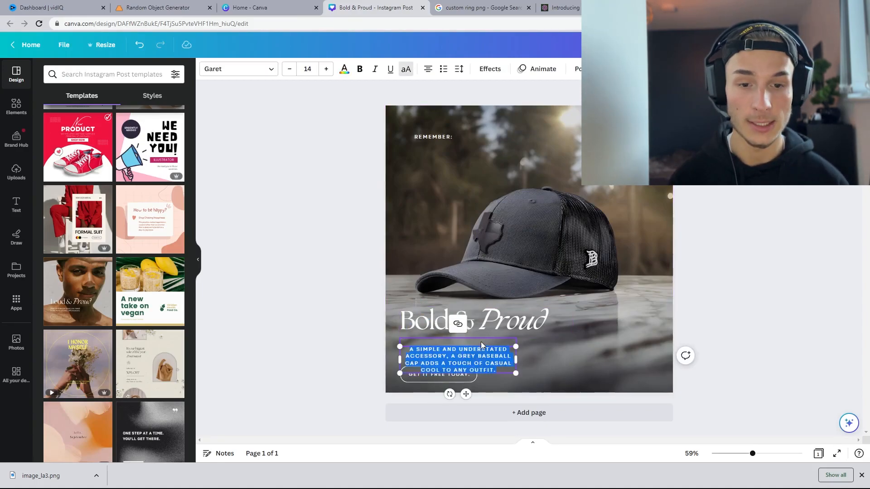
Step: Widen the description box, left-align its text and move it up just under the heading
left_click(677, 339)
left_click(480, 367)
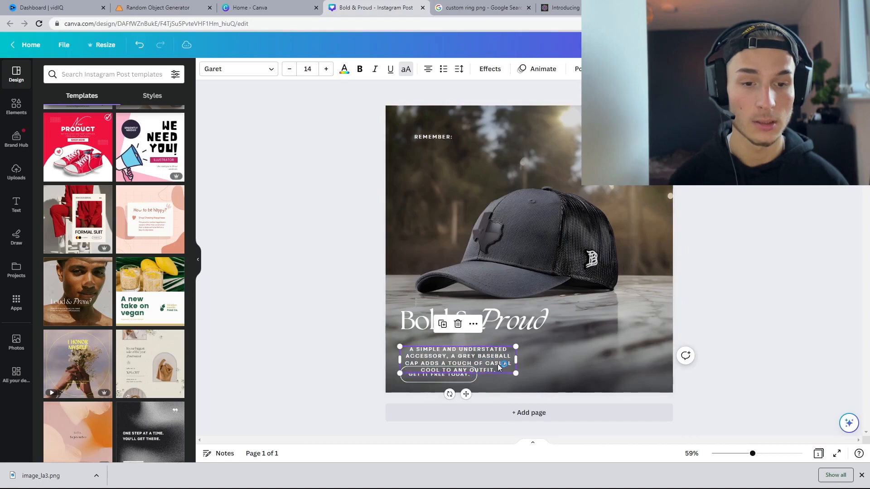
left_click_drag(514, 360, 578, 358)
left_click(428, 69)
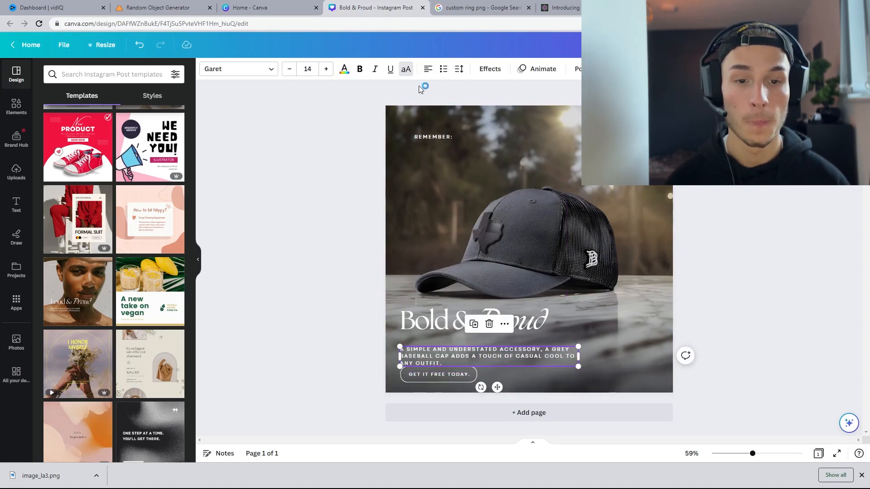
left_click_drag(471, 360, 471, 347)
left_click(687, 280)
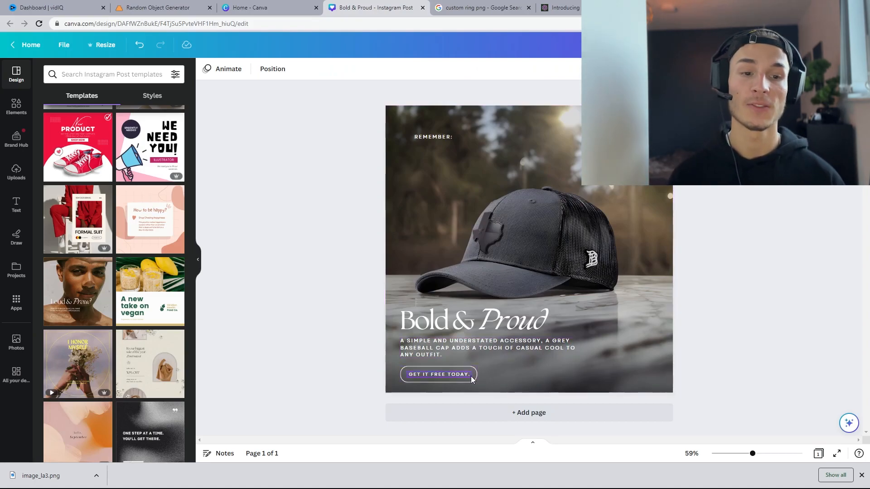
Step: Change the button text to "BUY NOW"
double_click(441, 374)
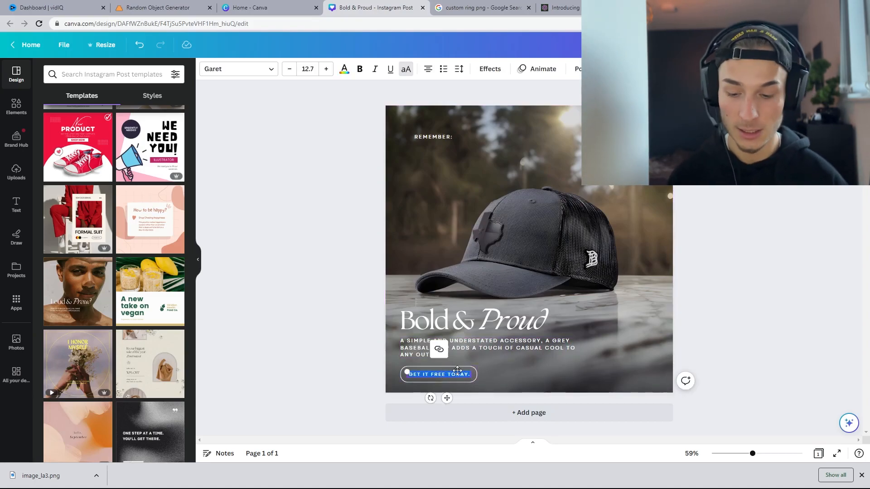
type("BUY NOW")
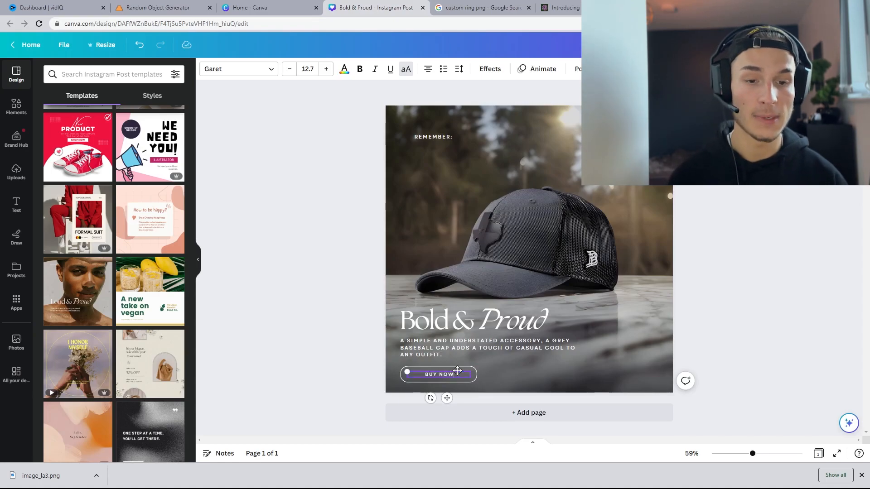
left_click(754, 322)
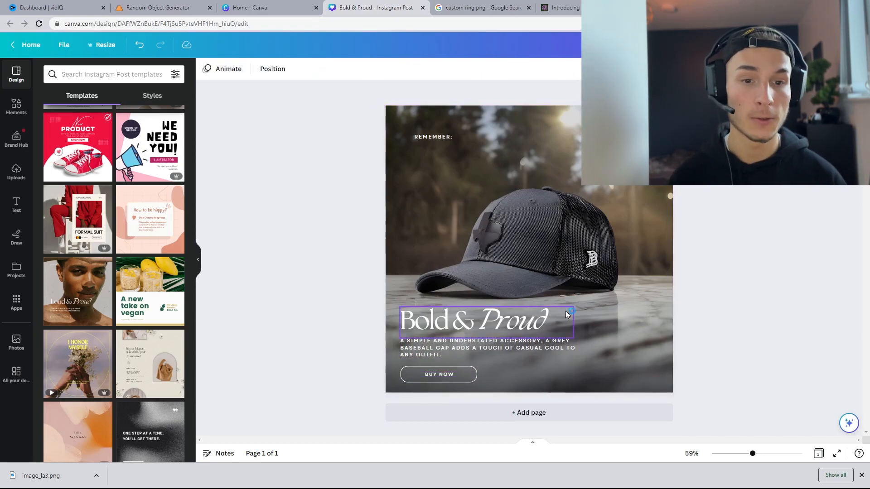
Step: Nudge the small top-corner text labels slightly up and to the left on the post
double_click(441, 137)
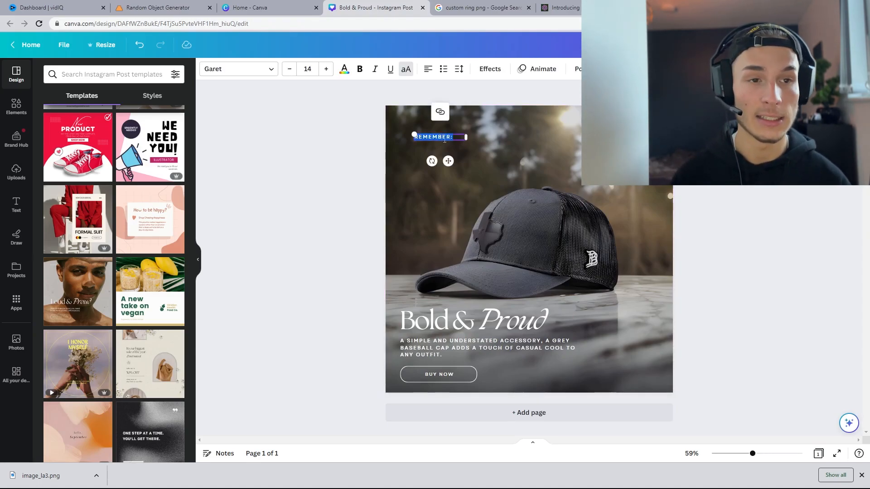
left_click(607, 138)
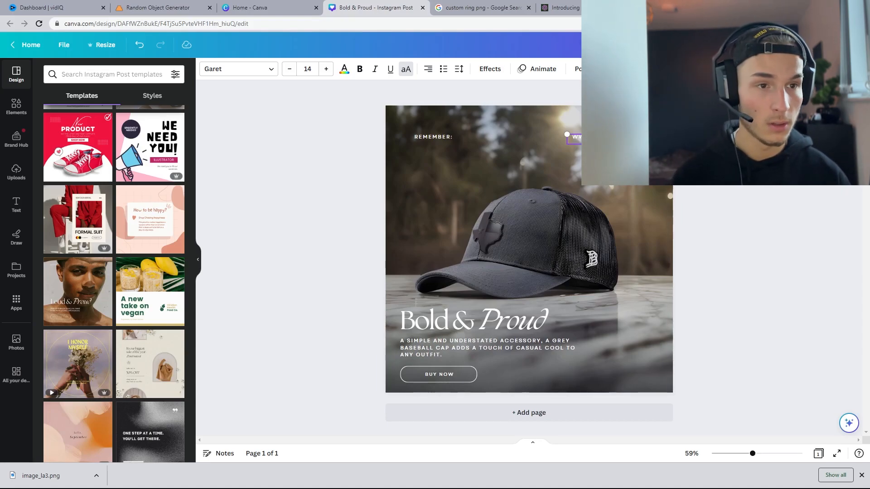
key("Escape")
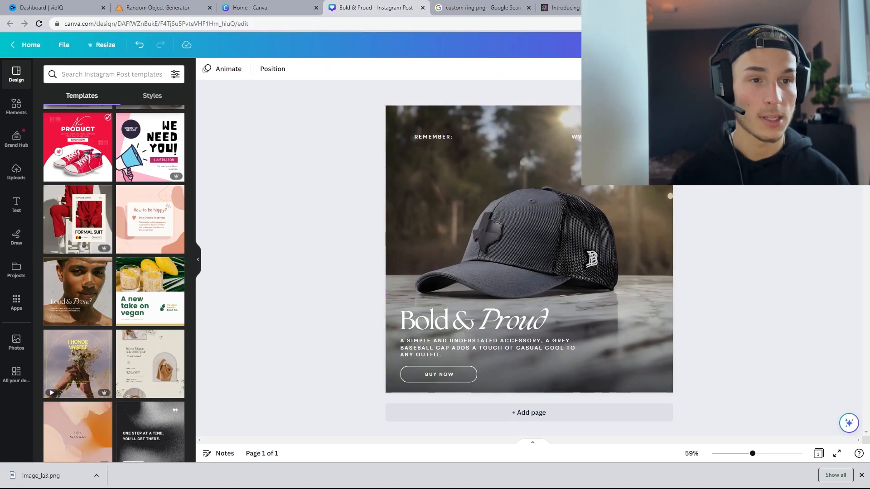
mouse_move(605, 137)
left_mouse_down()
mouse_move(623, 136)
mouse_move(618, 131)
left_mouse_up()
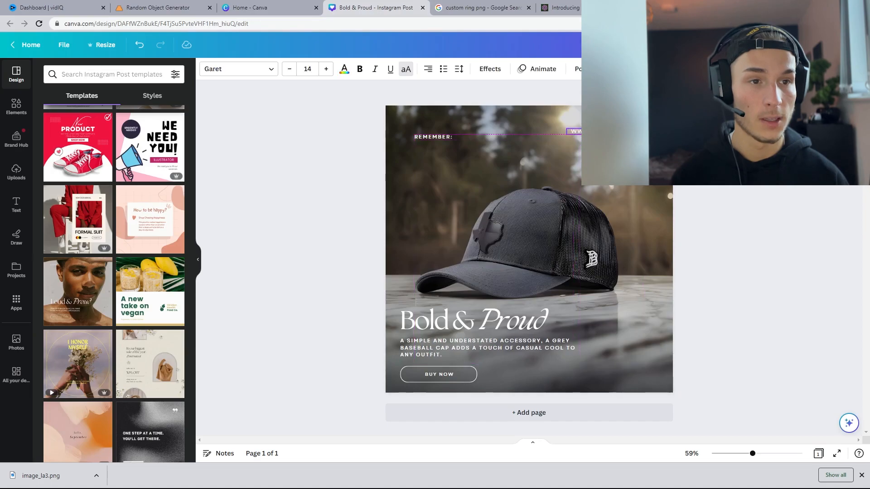
key("Escape")
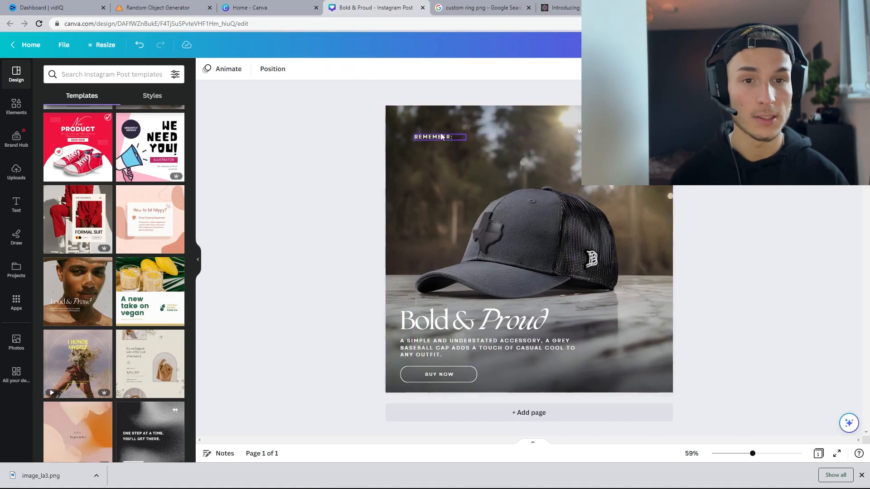
left_click_drag(438, 137, 431, 132)
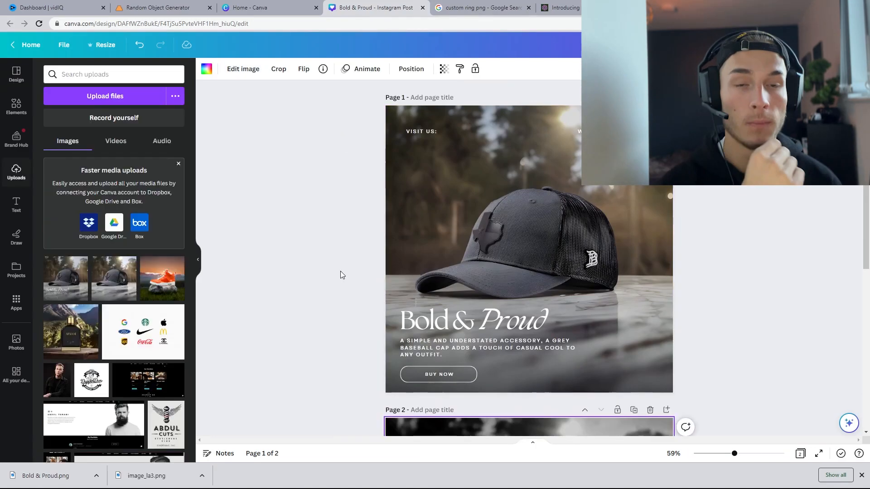
Step: Try the Cali filter on the cap background photo at intensity 32
left_click(488, 233)
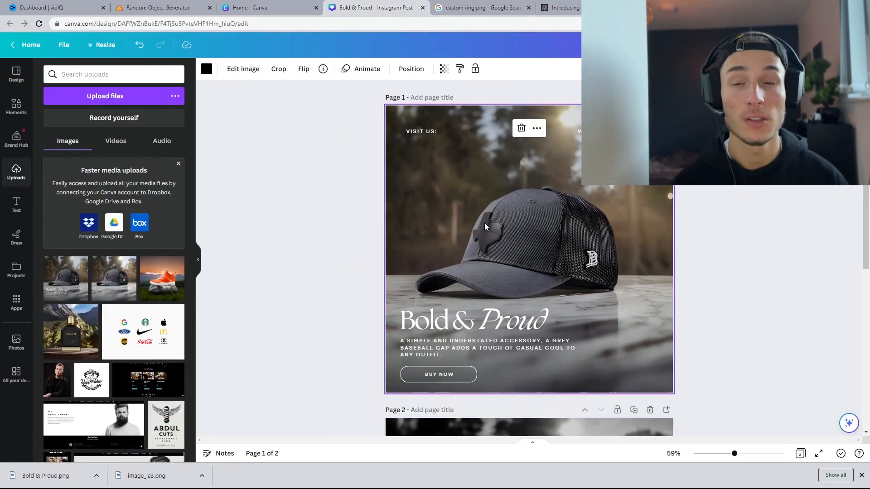
left_click(242, 71)
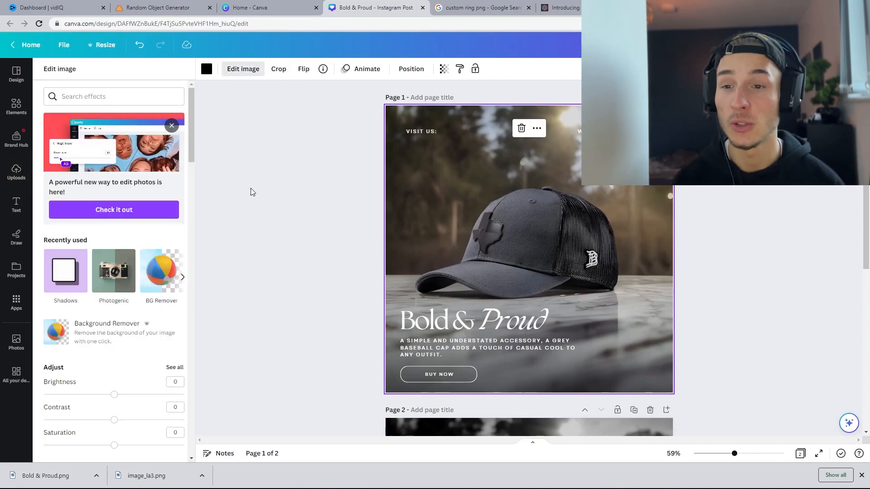
scroll(86, 285, "down", 6)
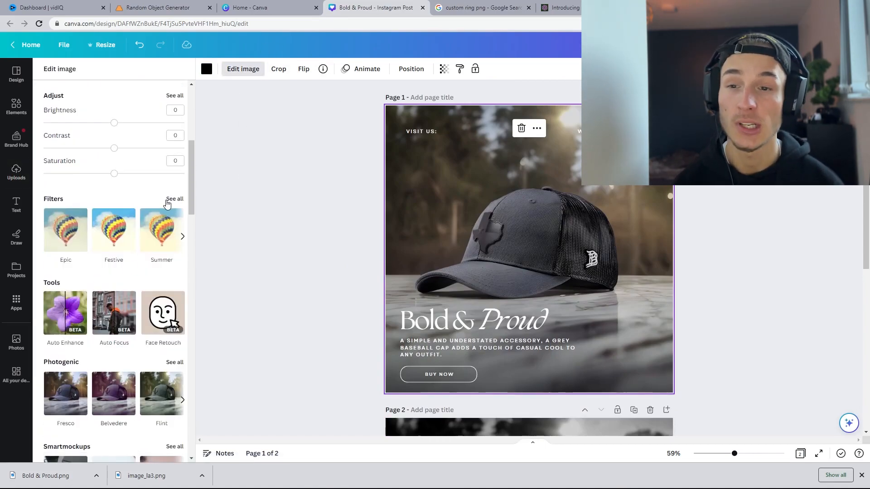
left_click(174, 197)
left_click(164, 244)
left_click(129, 242)
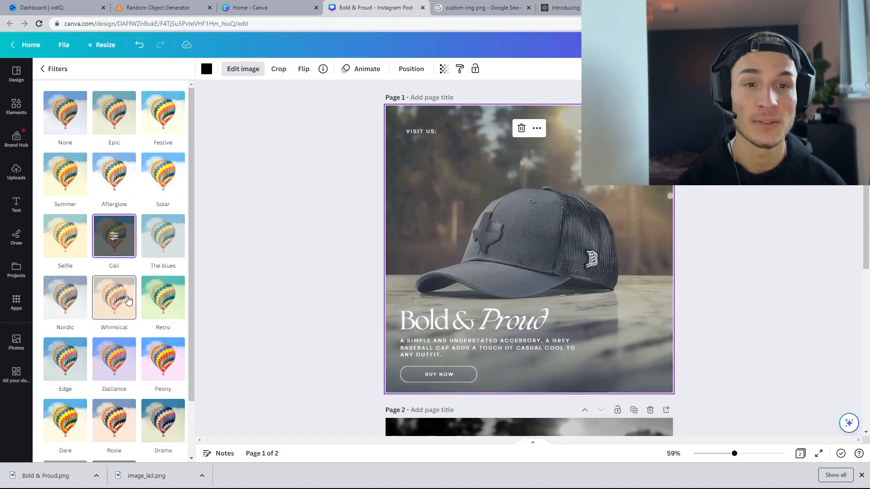
left_click(125, 242)
left_click_drag(111, 107, 87, 105)
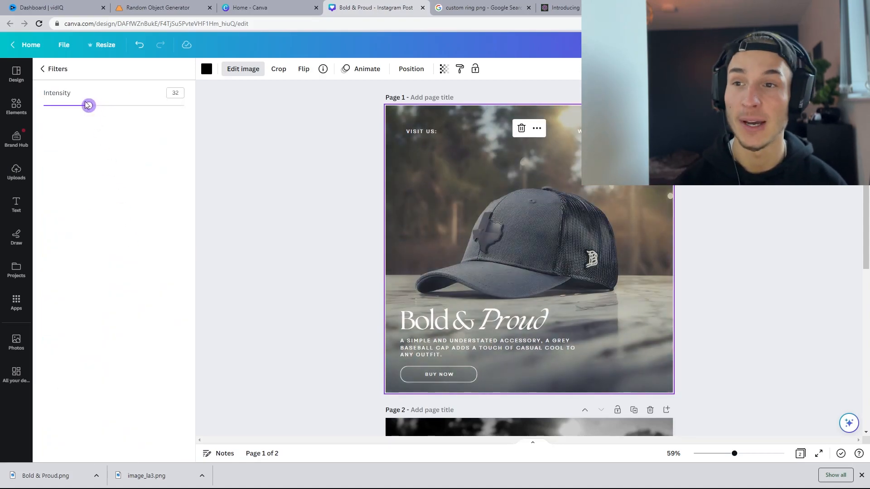
Step: Switch the cap photo's filter to Peony and set its intensity to 18
left_click(48, 71)
scroll(100, 154, "down", 1)
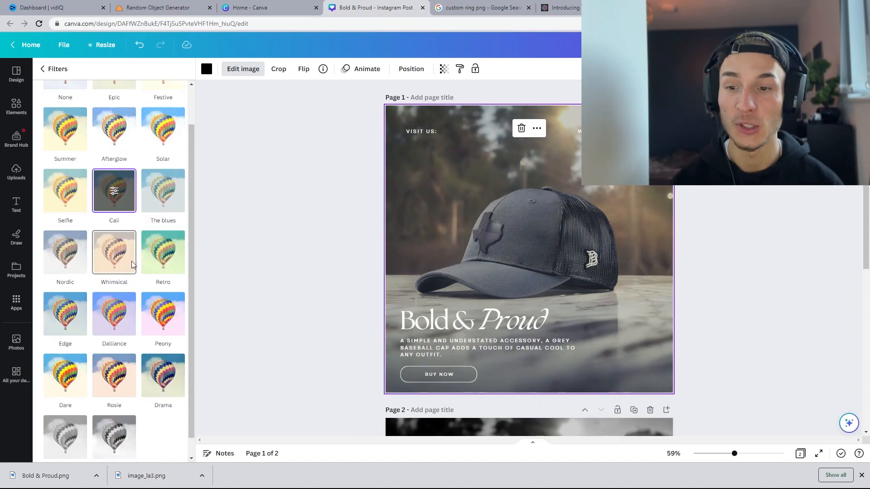
left_click(114, 252)
left_click(163, 314)
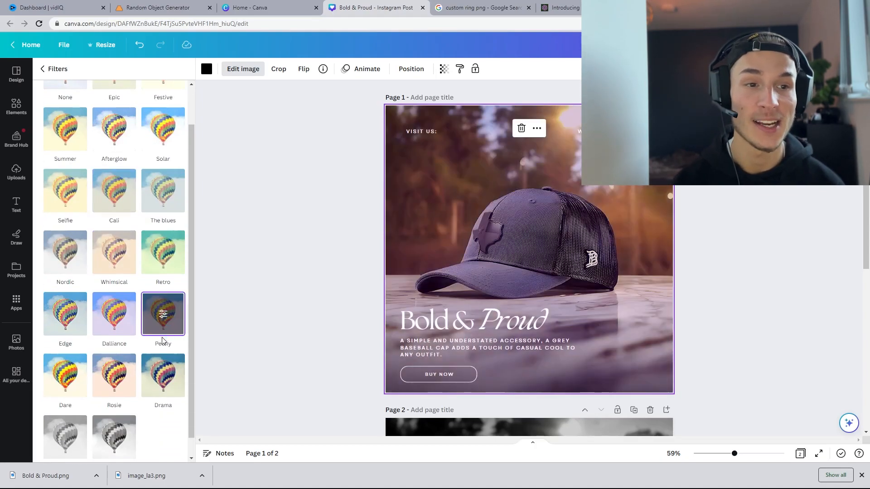
left_click(163, 317)
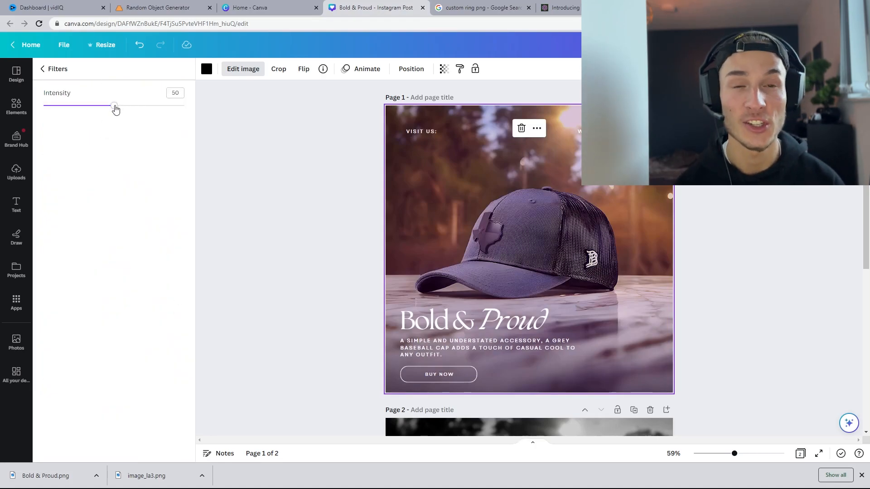
left_click_drag(115, 107, 70, 107)
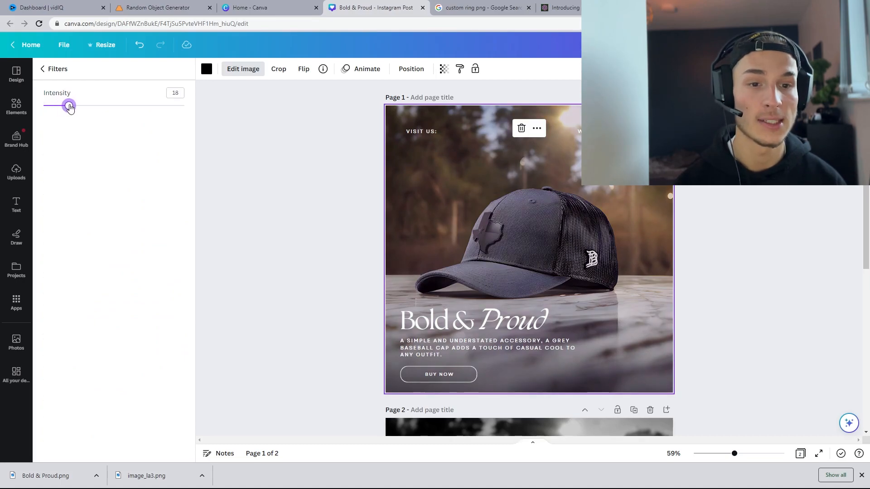
left_click(48, 75)
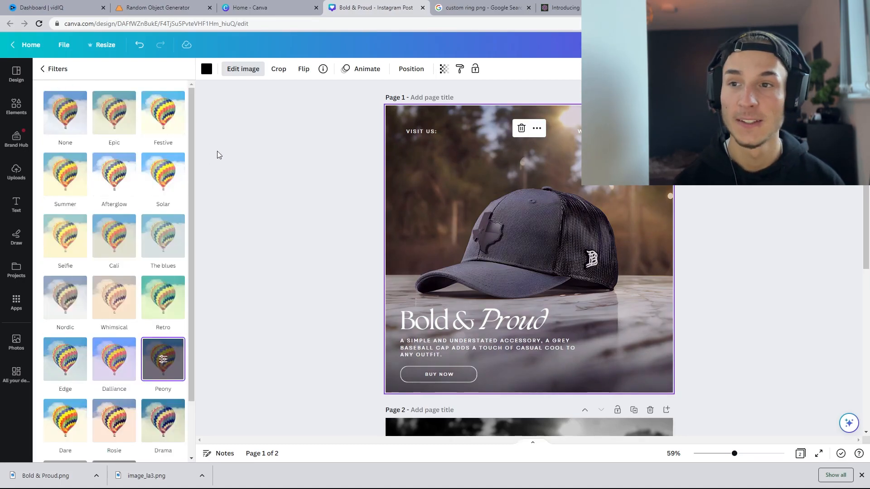
left_click(17, 172)
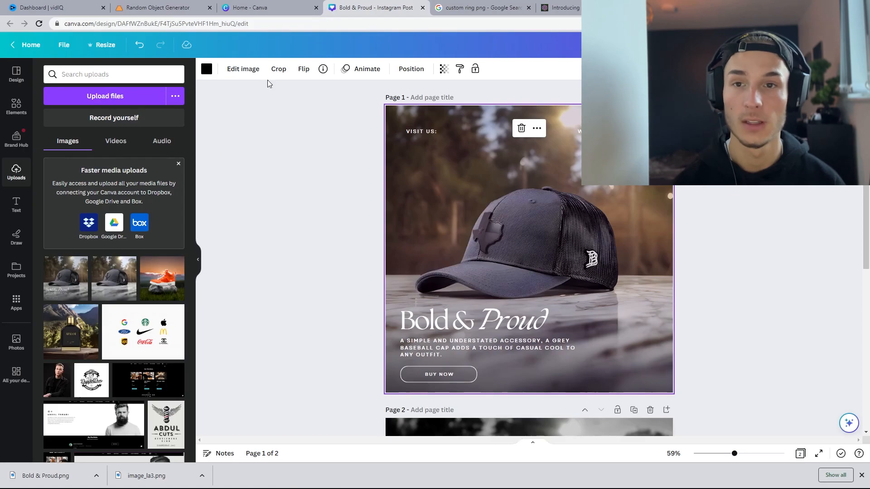
Step: Apply an Auto blur at intensity 14 to the background photo on page 2
left_click(287, 164)
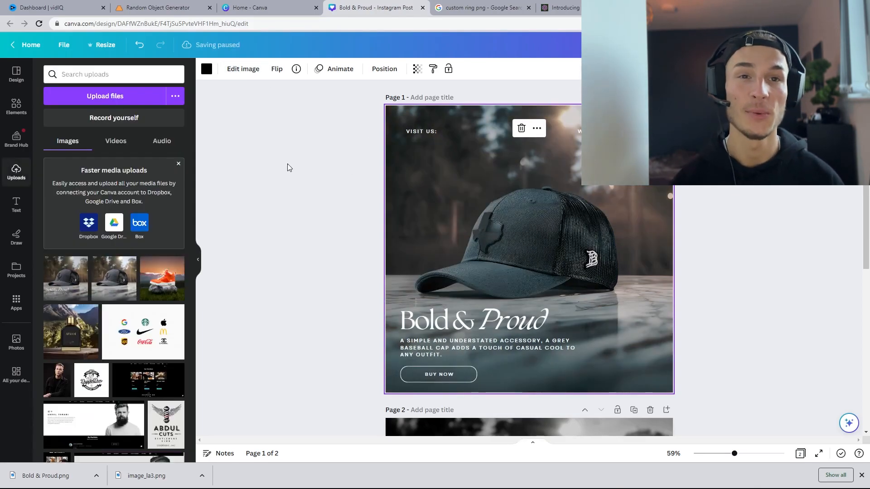
left_click(296, 151)
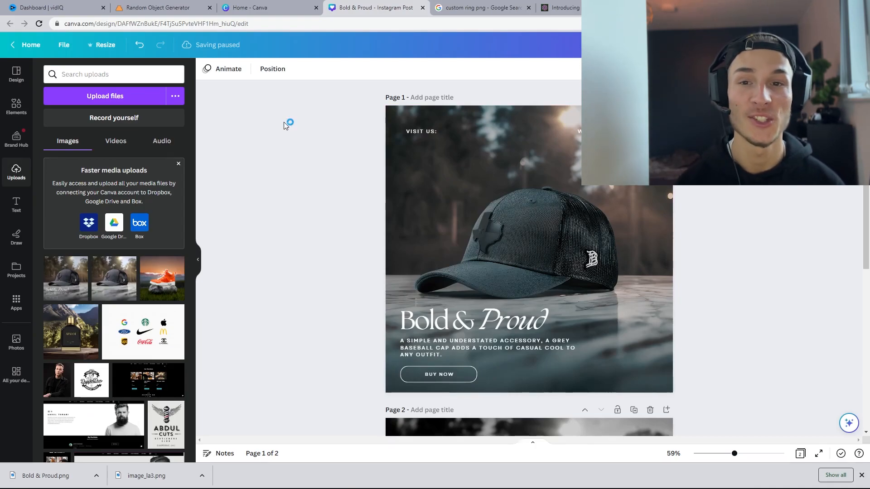
left_click(529, 182)
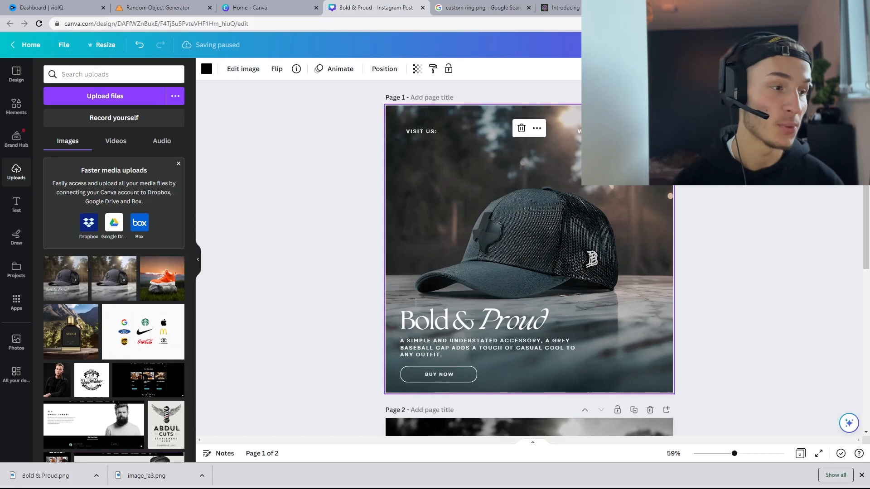
left_click(242, 69)
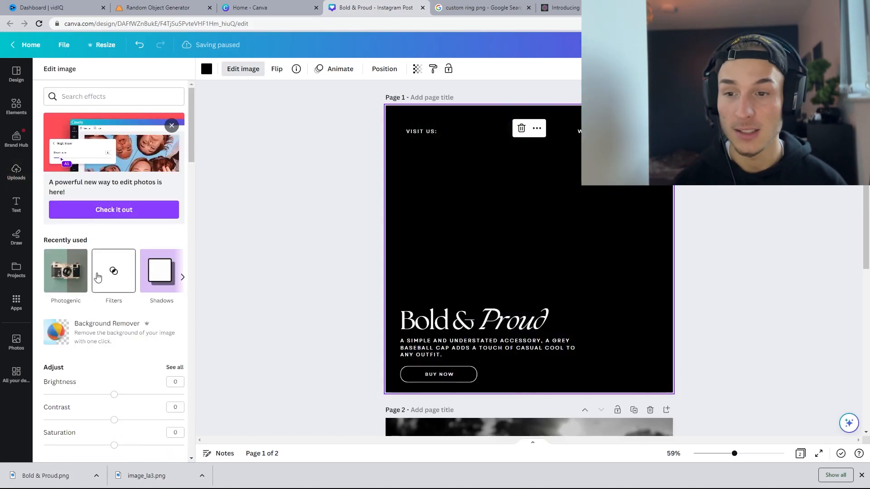
scroll(121, 269, "down", 10)
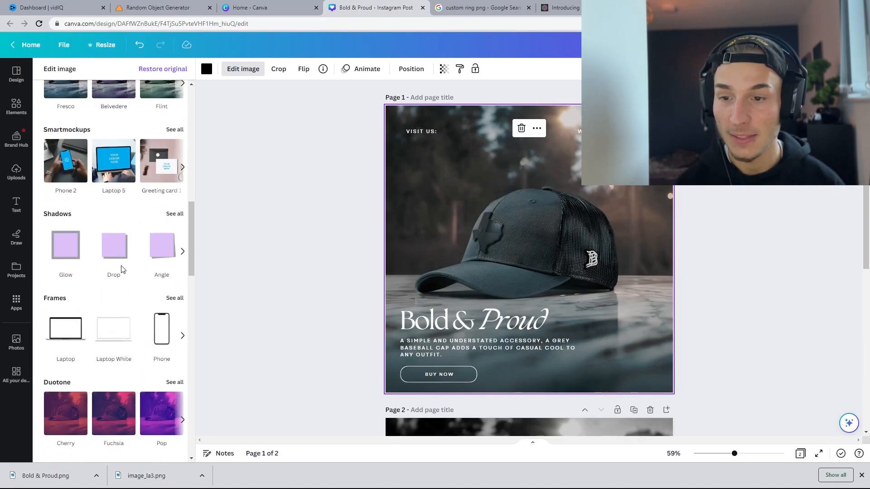
scroll(123, 267, "down", 4)
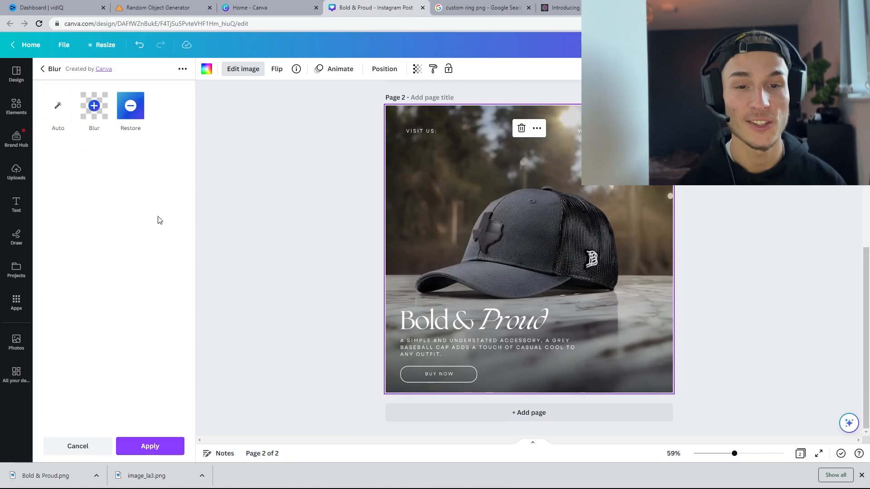
left_click(94, 106)
mouse_move(114, 158)
left_mouse_down()
mouse_move(82, 161)
mouse_move(103, 161)
left_mouse_up()
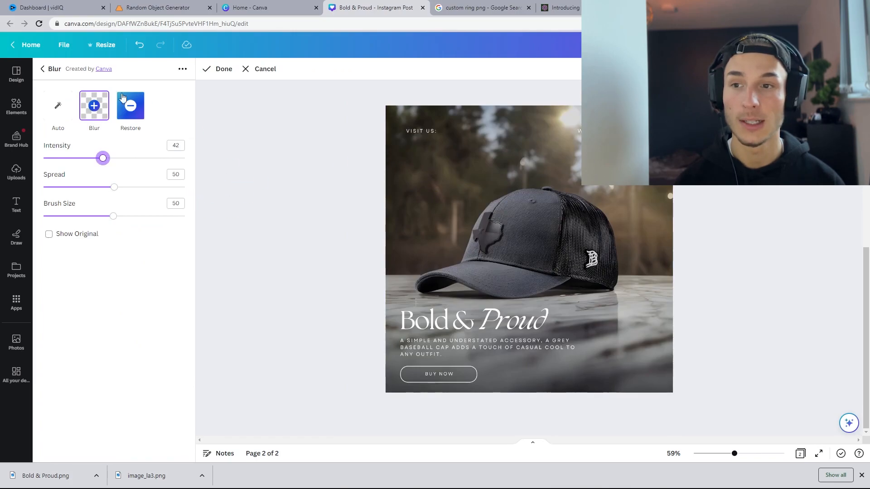
left_click(68, 109)
left_click_drag(93, 162, 64, 161)
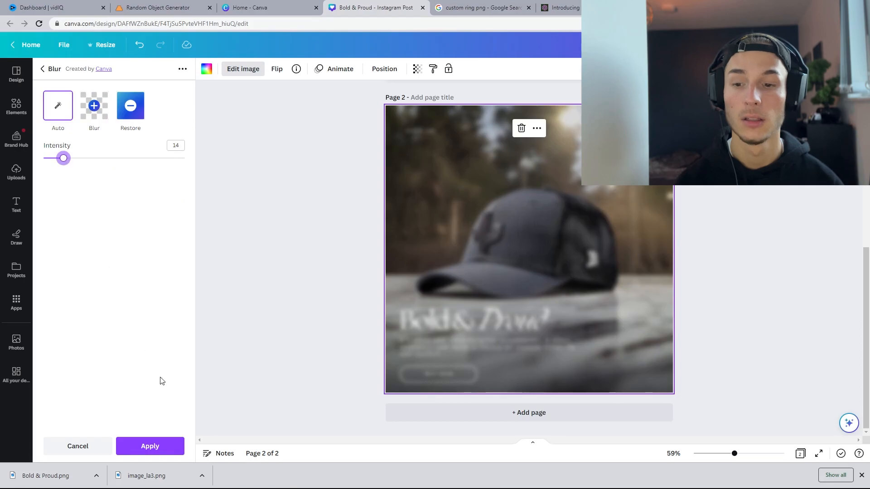
left_click(166, 445)
left_click(346, 184)
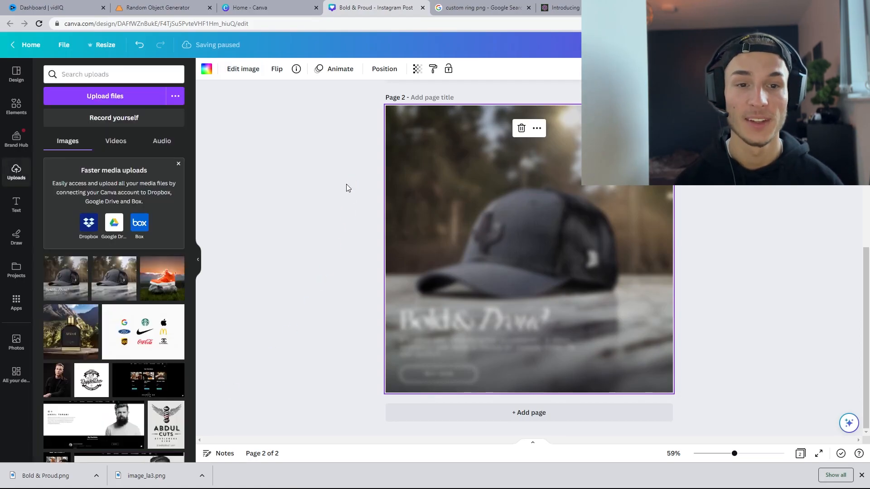
left_click(346, 184)
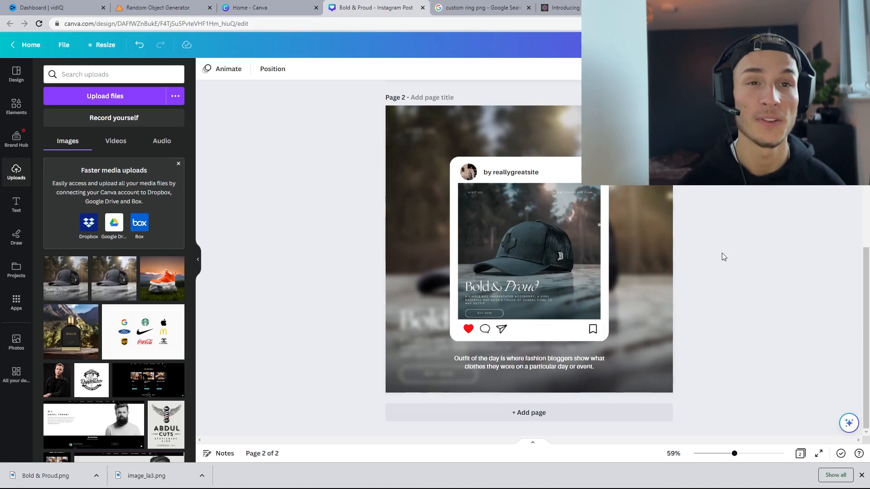
left_click(565, 213)
left_click(774, 211)
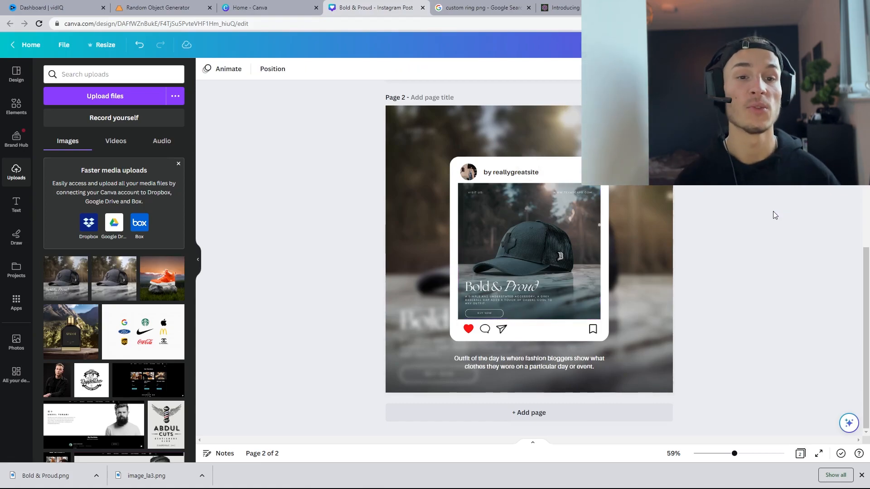